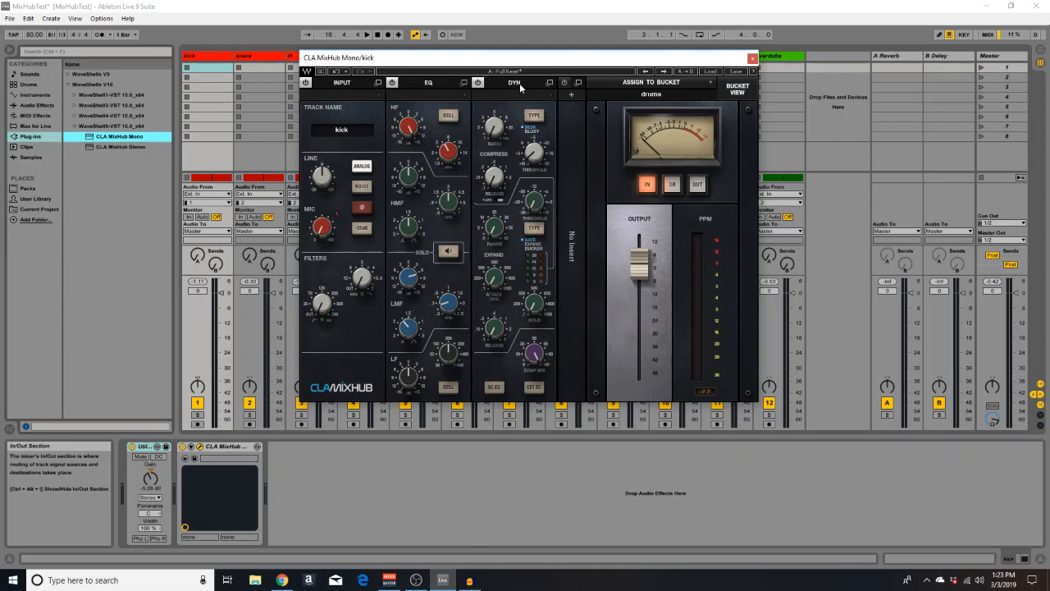
Switch the kick channel's plugin to bucket view and look through the bass, GTRs and VOX buckets, returning to drums
mouse_move(642, 273)
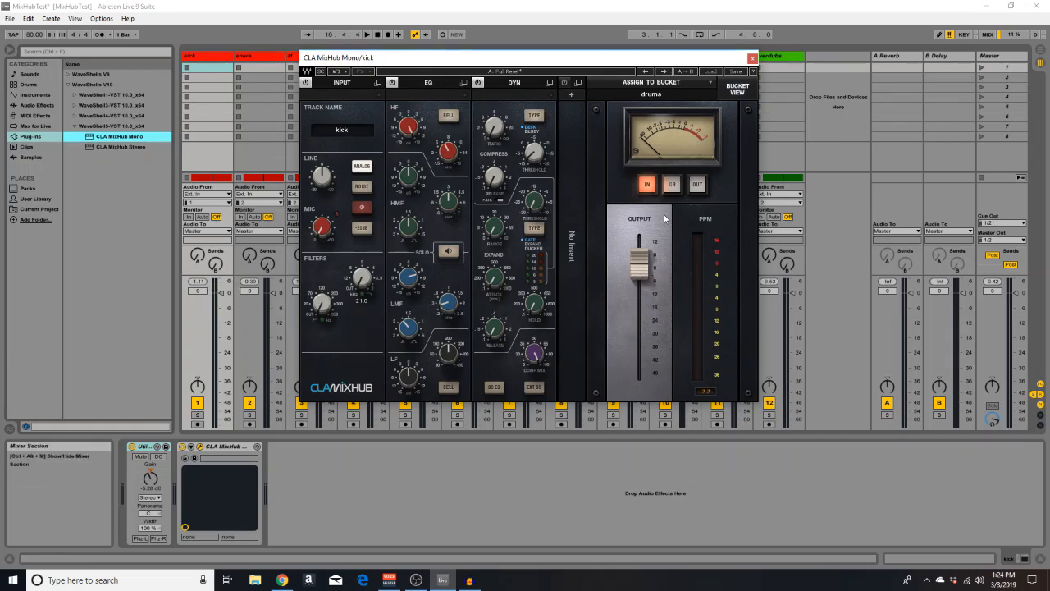
click(739, 90)
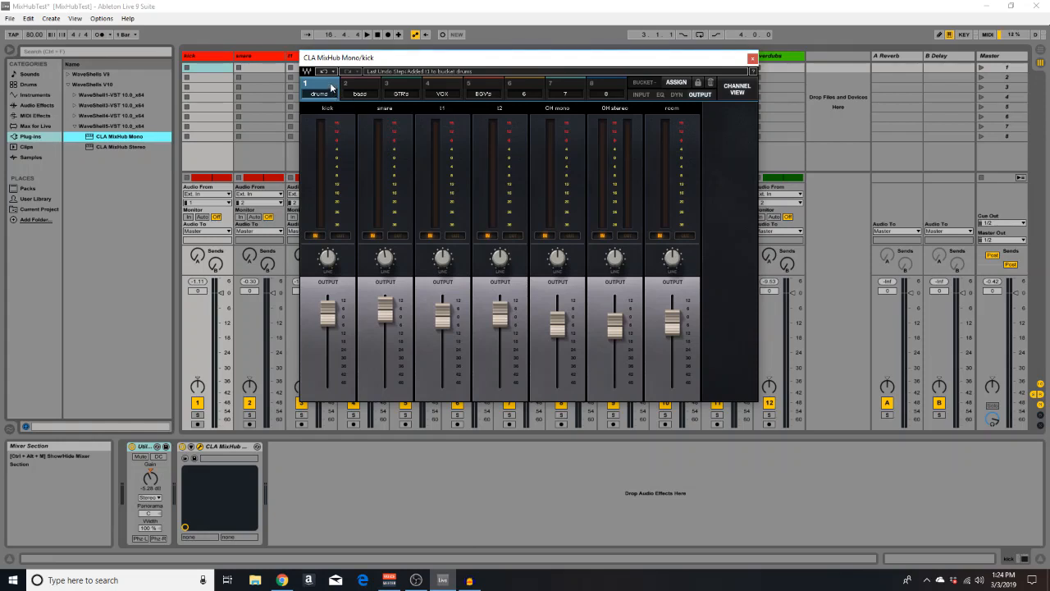
click(371, 87)
click(403, 89)
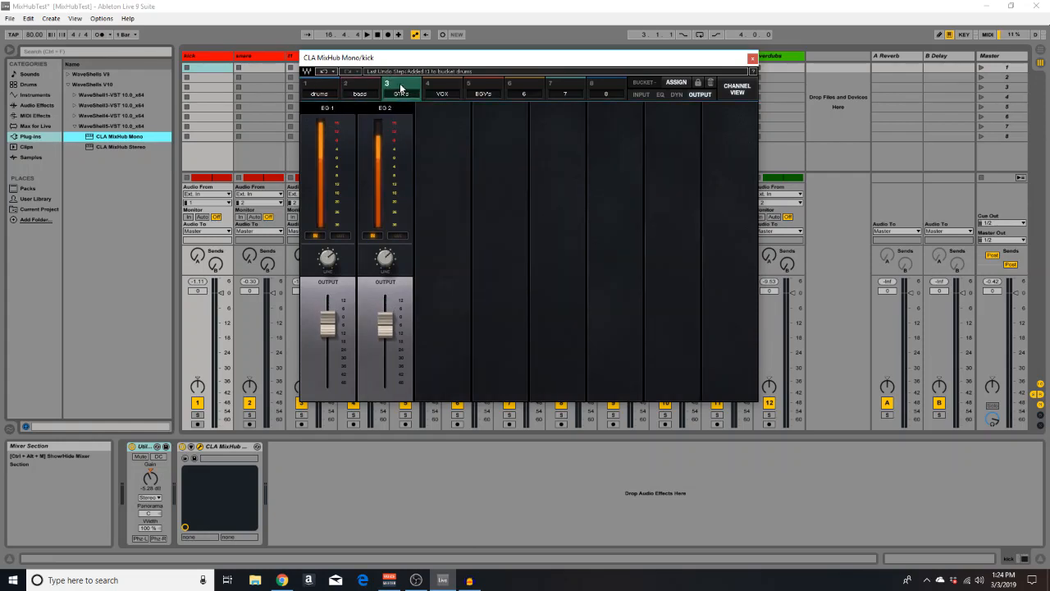
click(440, 90)
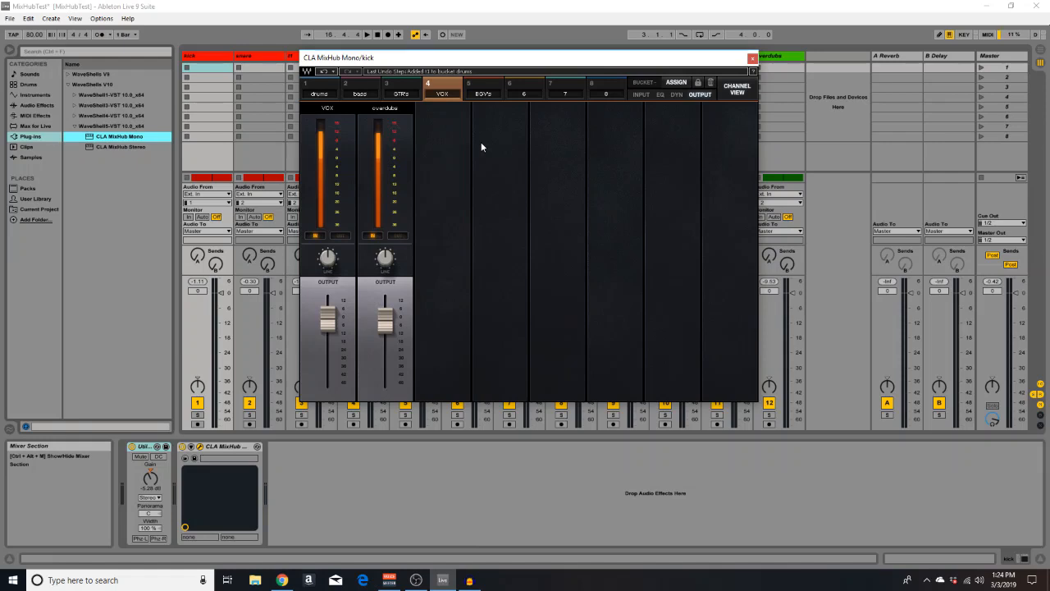
click(316, 89)
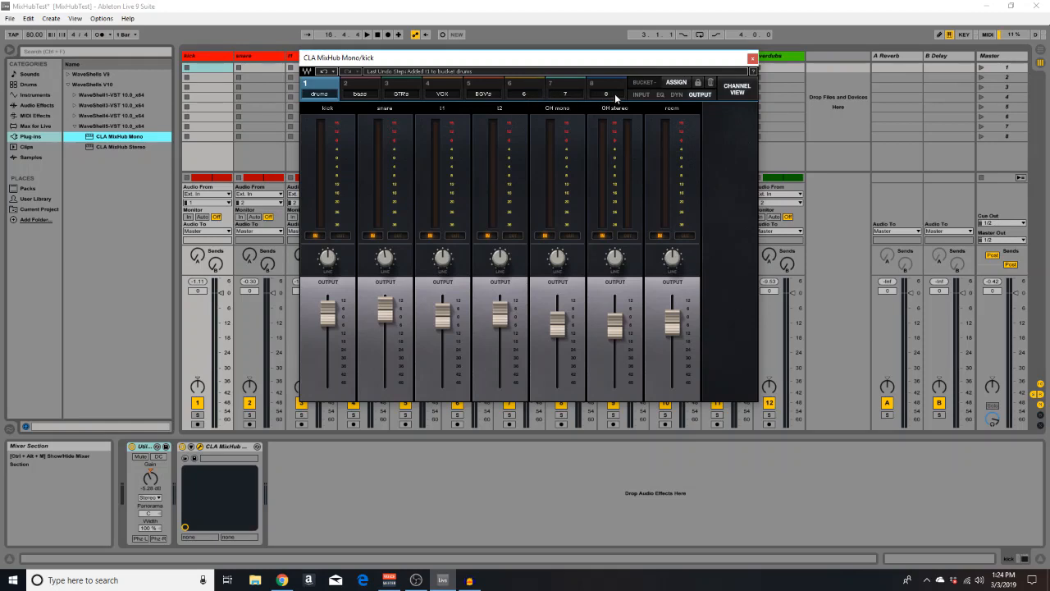
double_click(331, 94)
click(326, 84)
Unassign all seven drum channels, kick through room, from the drums bucket and reassign them to it
click(684, 81)
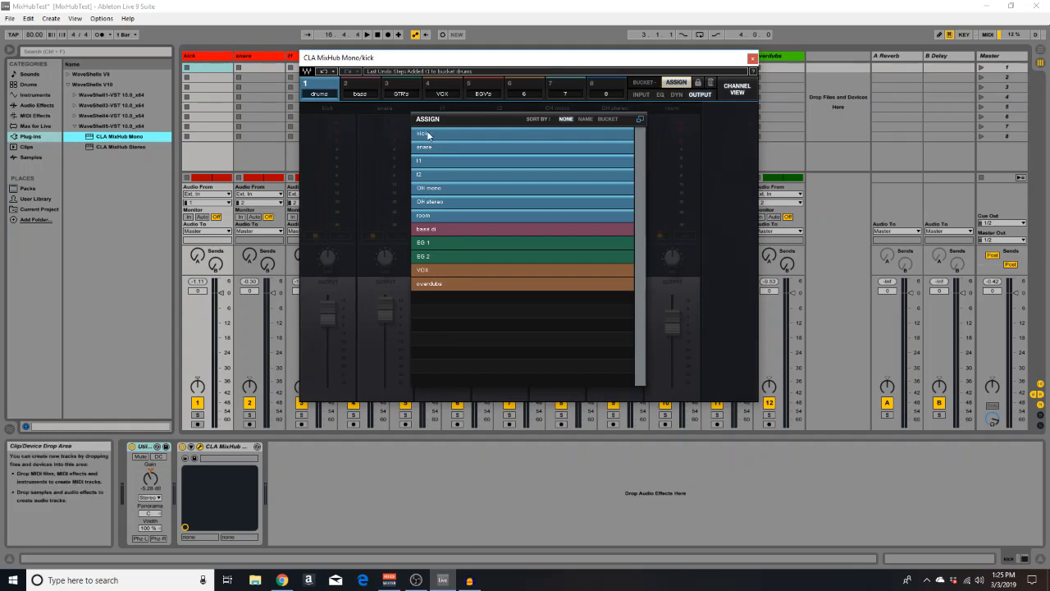
drag(428, 134, 435, 215)
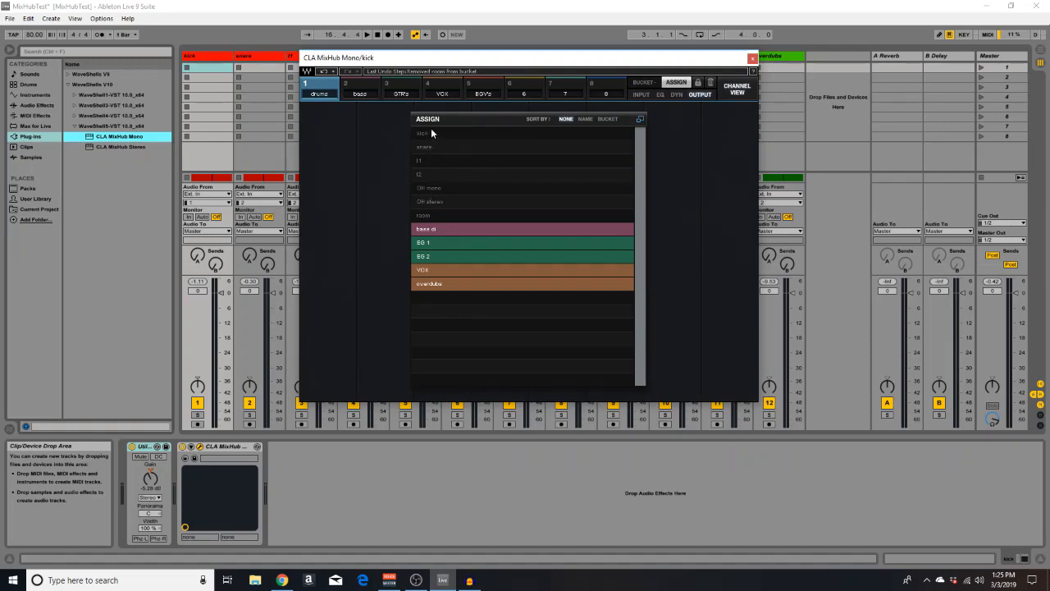
drag(432, 133, 436, 216)
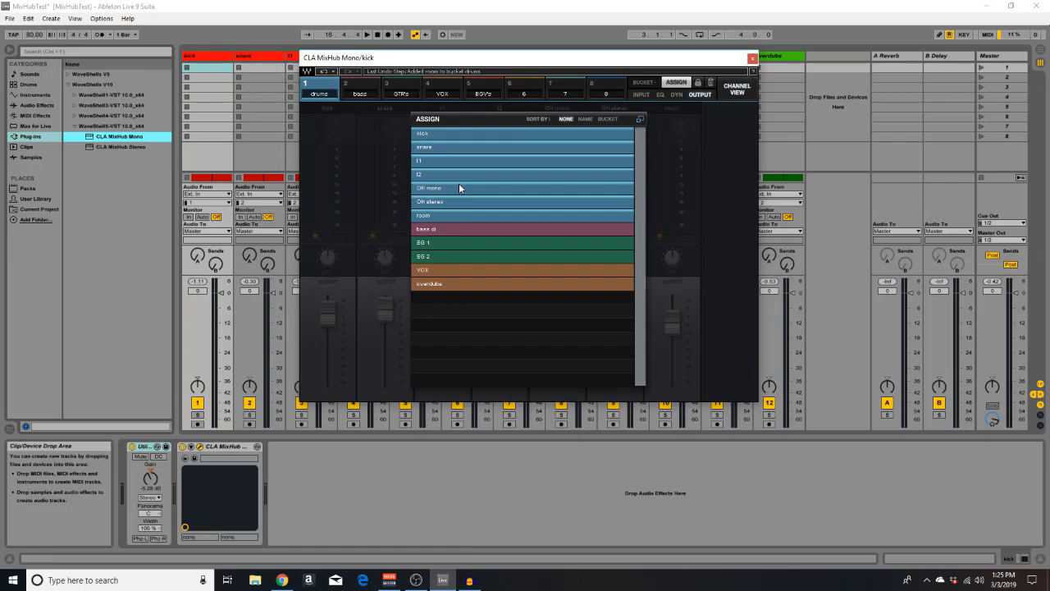
click(676, 83)
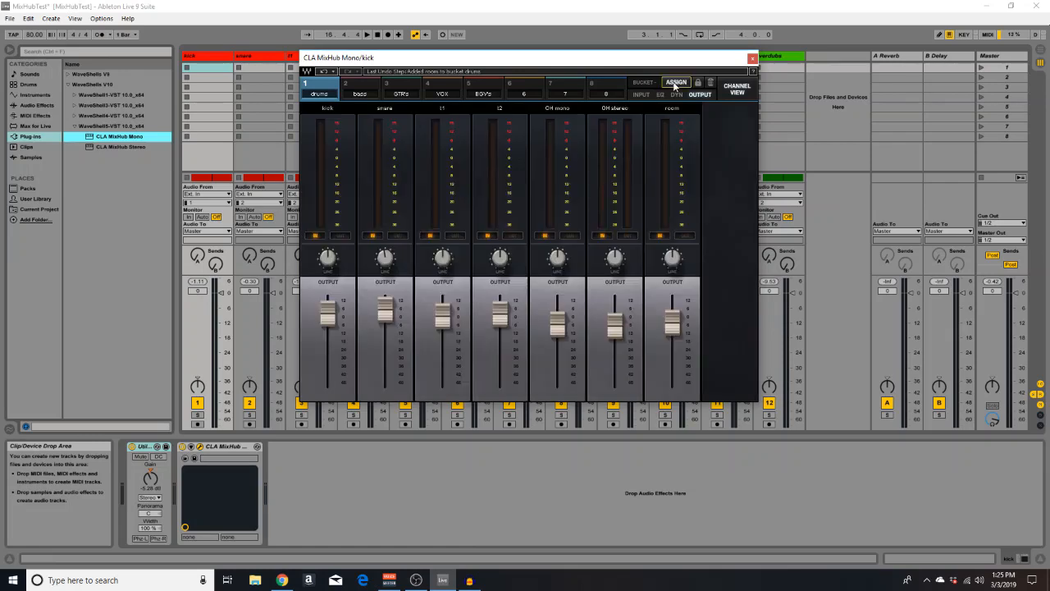
View the channels in the bass and GTRs buckets and return to the drums bucket
click(375, 90)
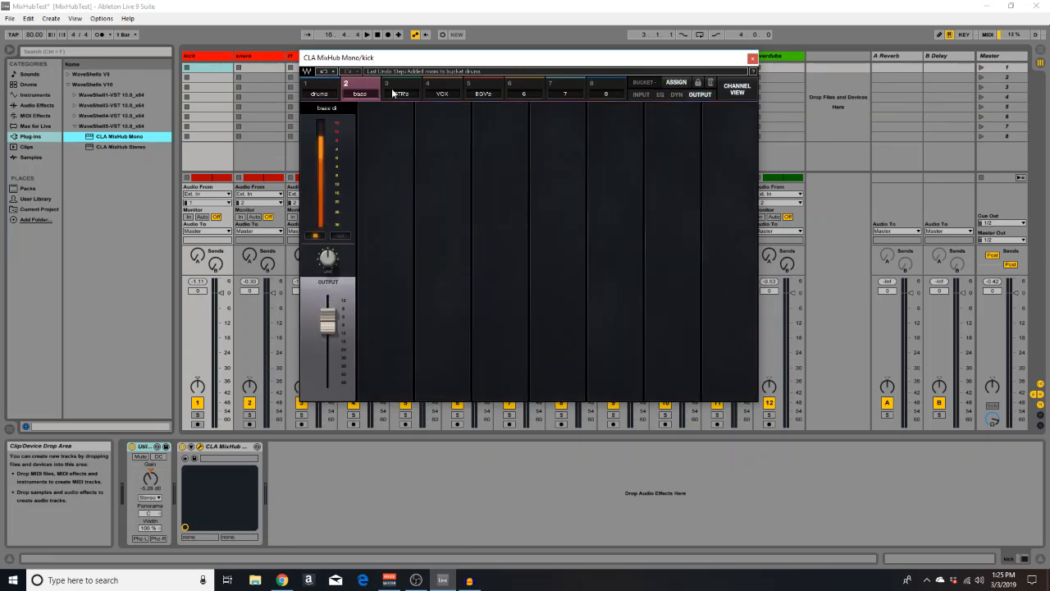
click(399, 93)
click(332, 93)
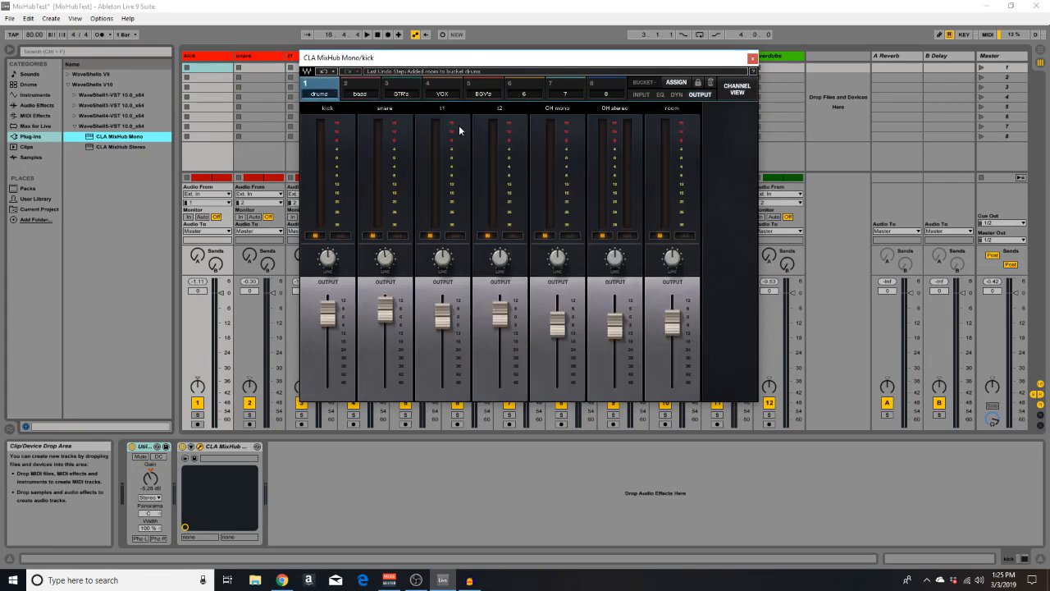
Examine the input, EQ, dynamics and output sections of all channels in the drums bucket, returning to the output faders
click(640, 94)
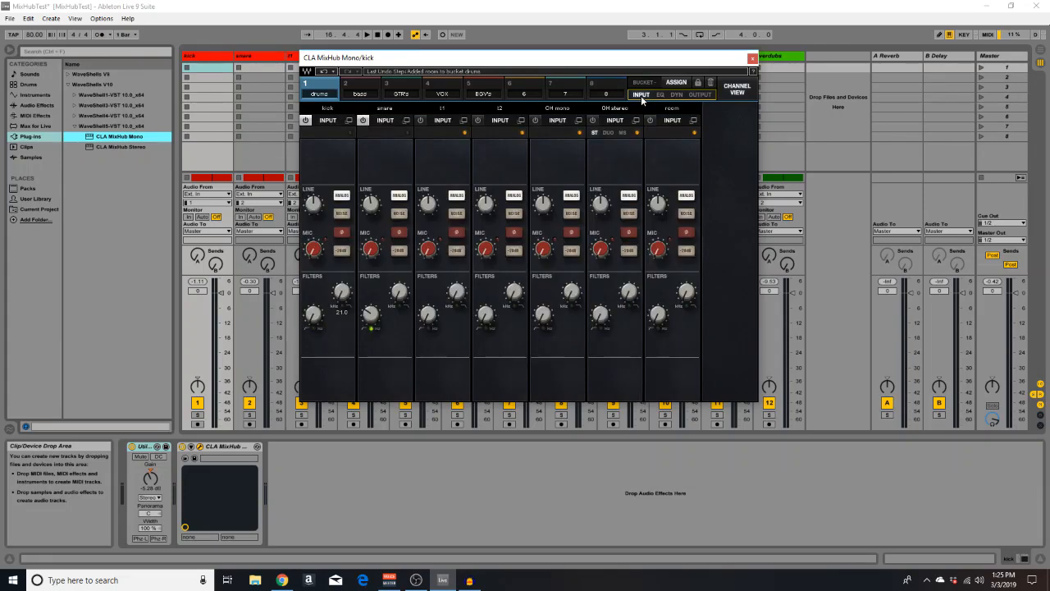
click(661, 96)
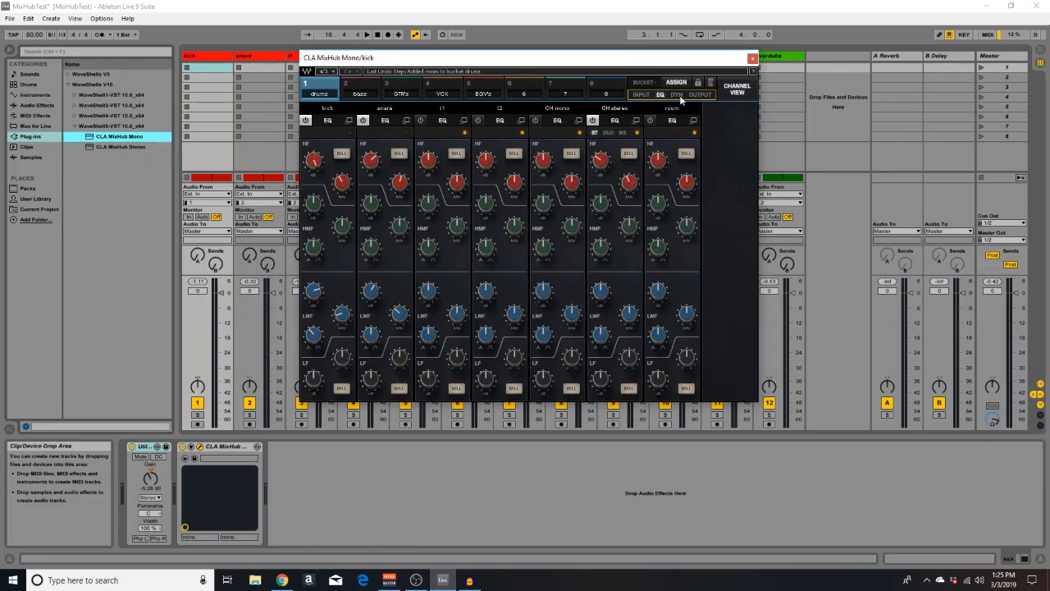
click(679, 95)
click(702, 96)
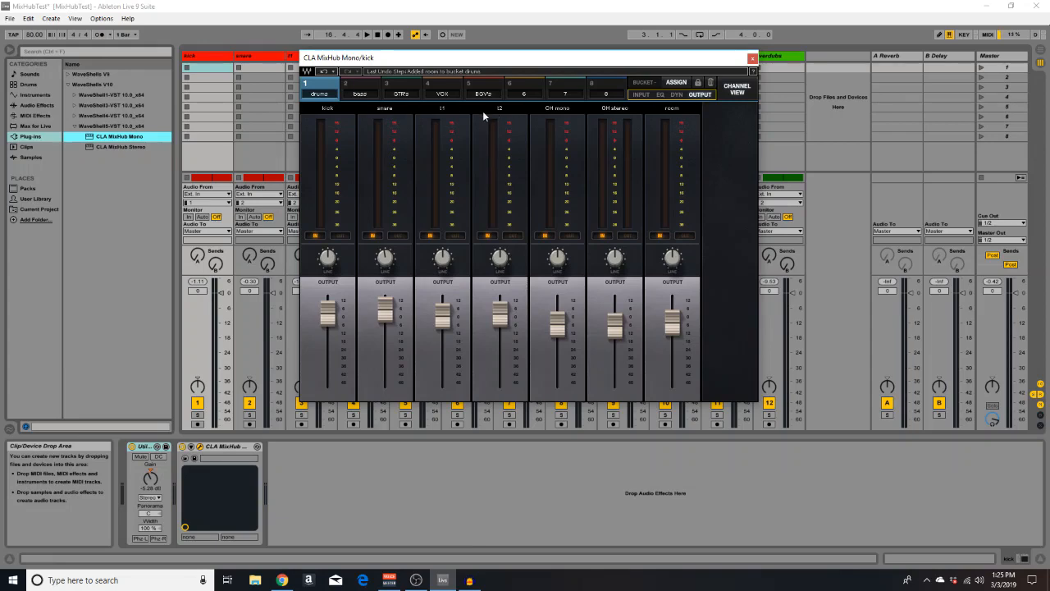
click(660, 94)
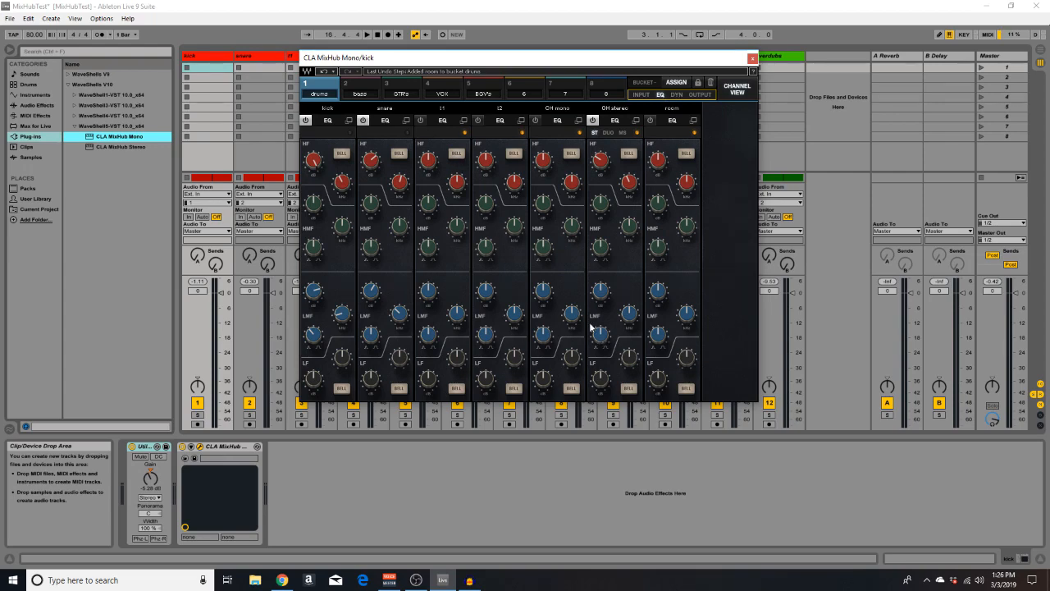
click(679, 95)
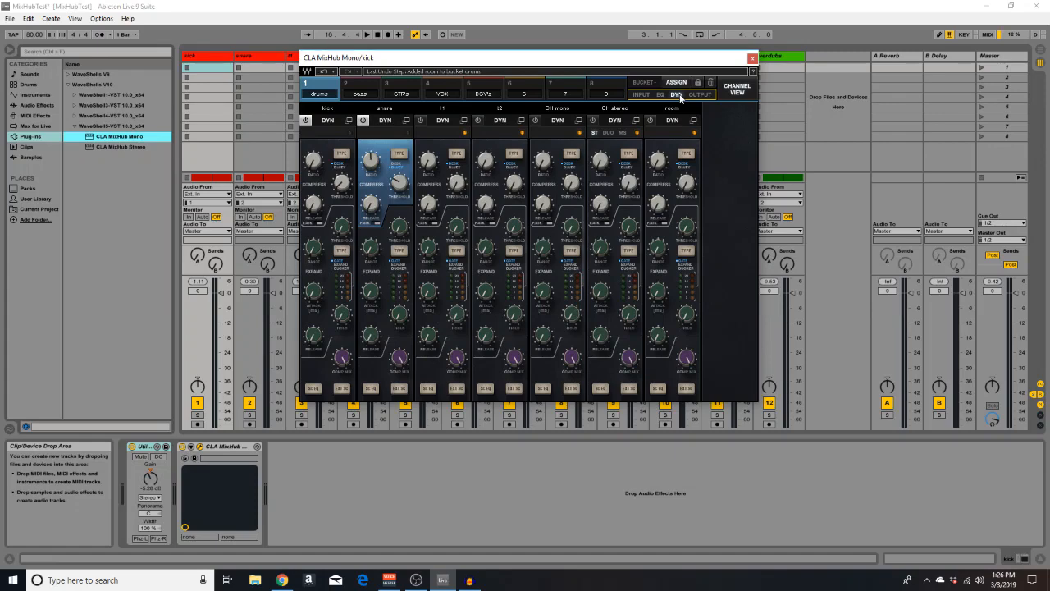
click(700, 94)
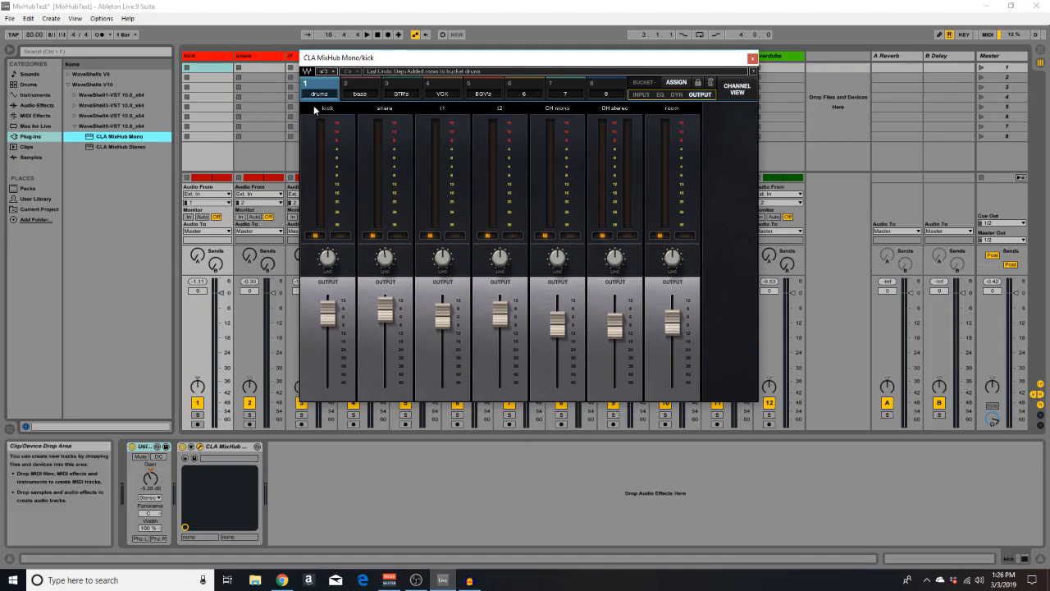
Play the song and check the drums and bass output meters, then the GTRs output and dynamics, ending on the drums outputs
key(space)
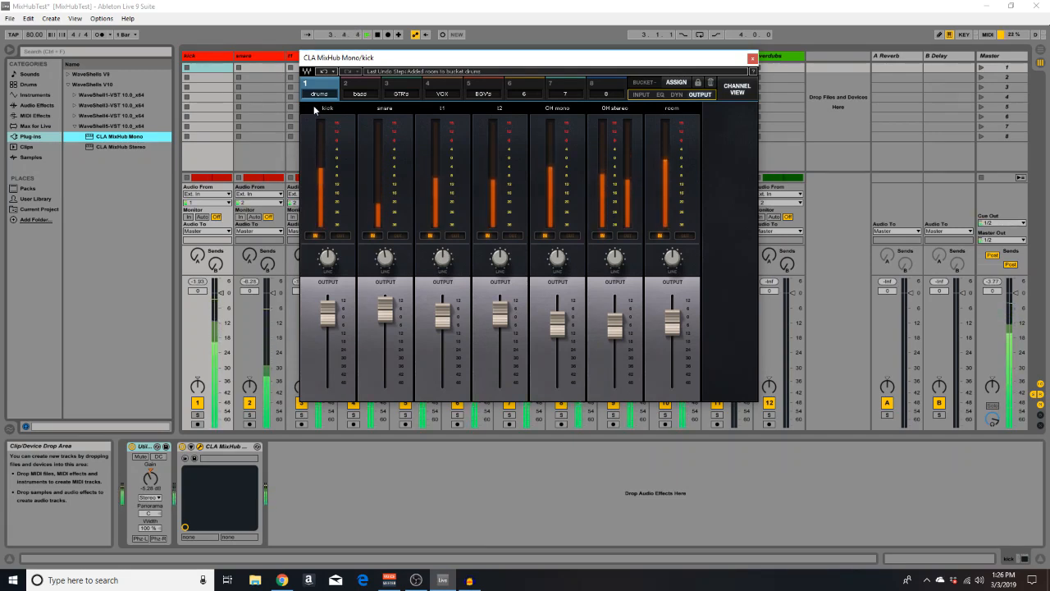
click(361, 88)
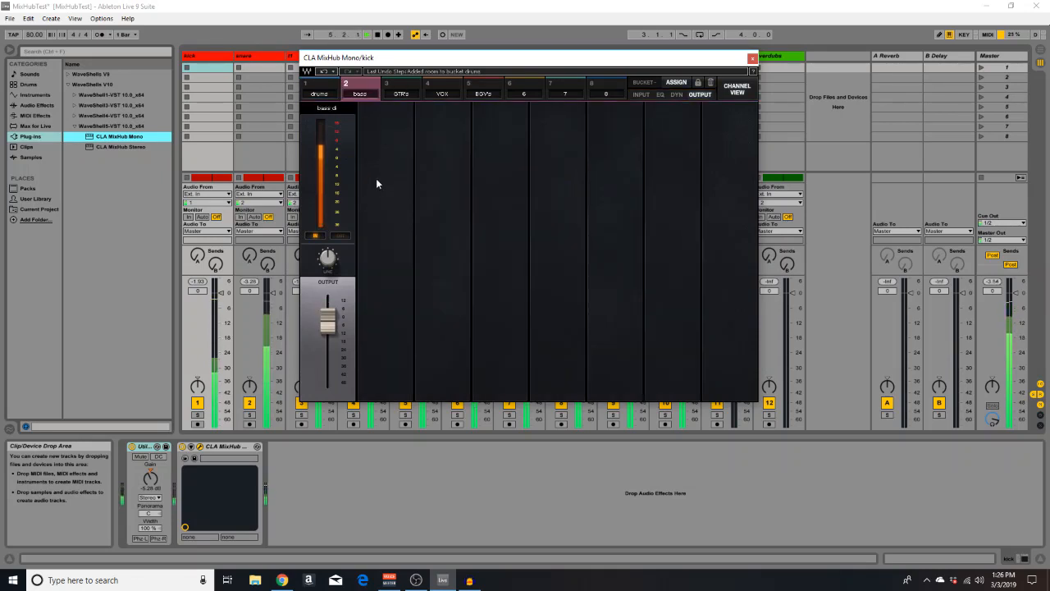
click(401, 90)
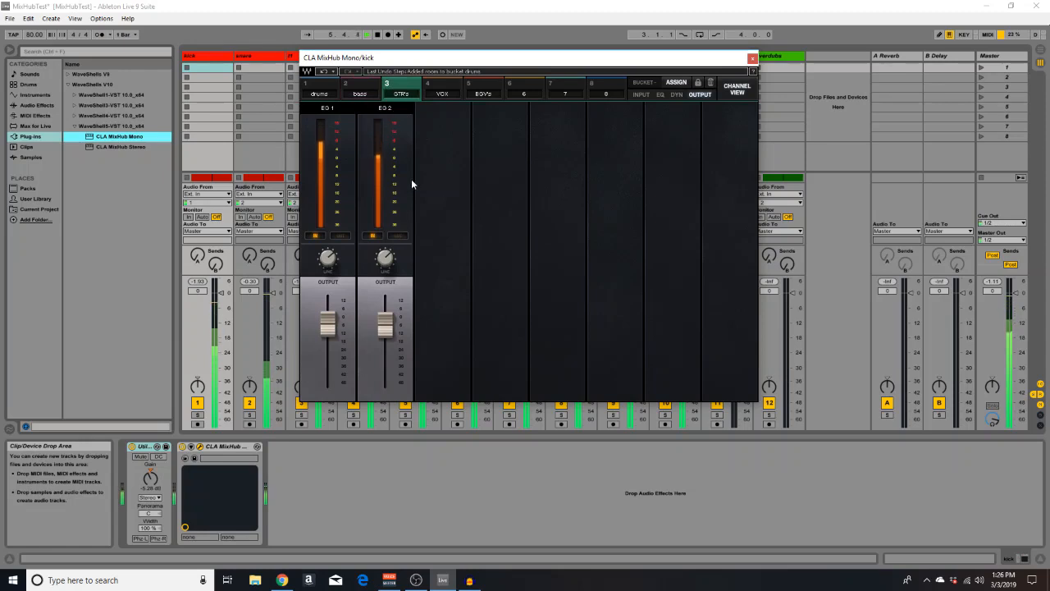
click(676, 94)
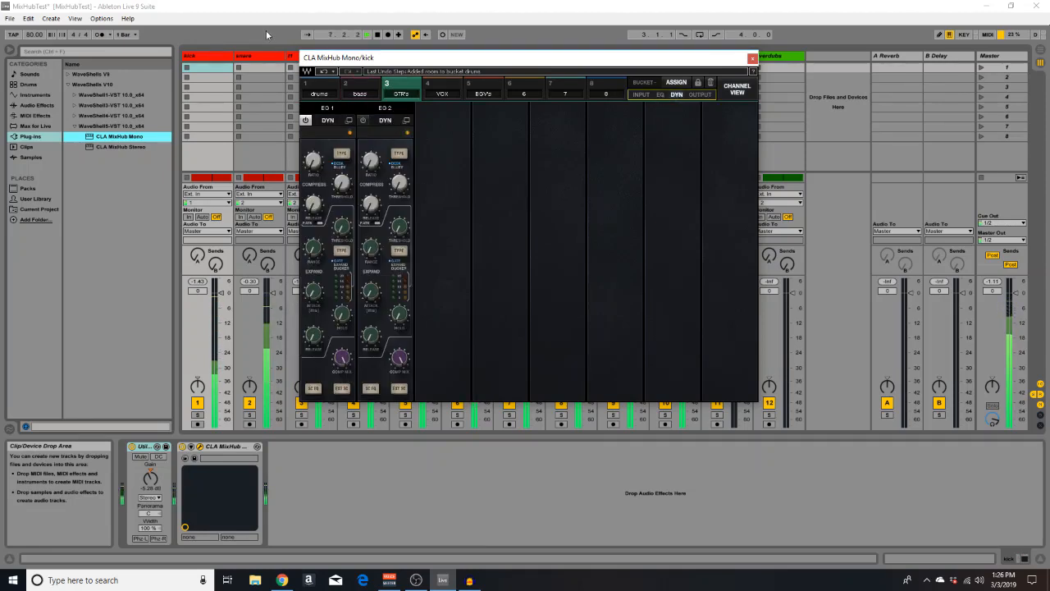
click(326, 91)
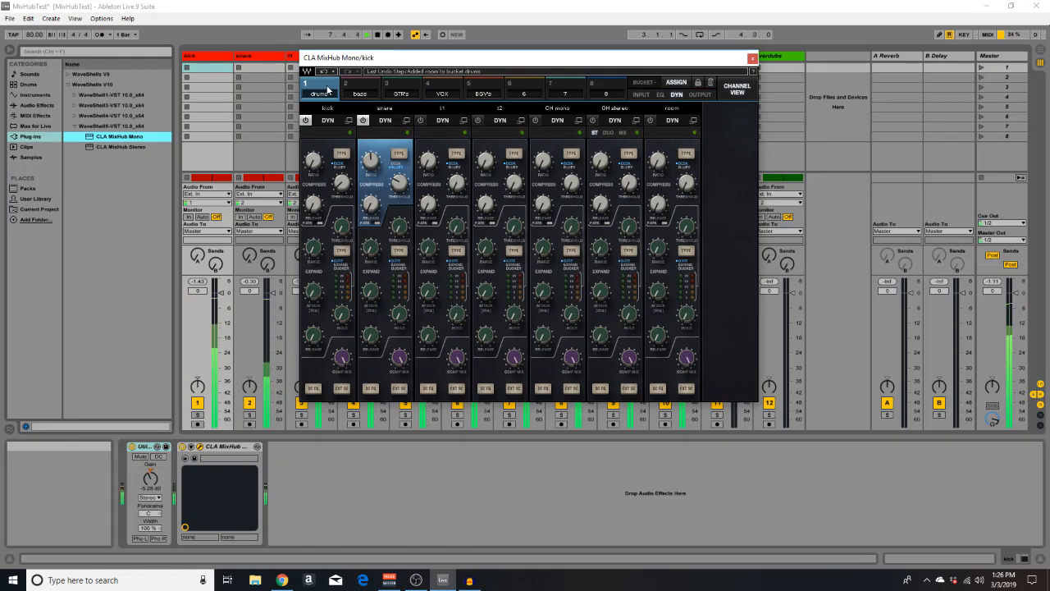
click(703, 95)
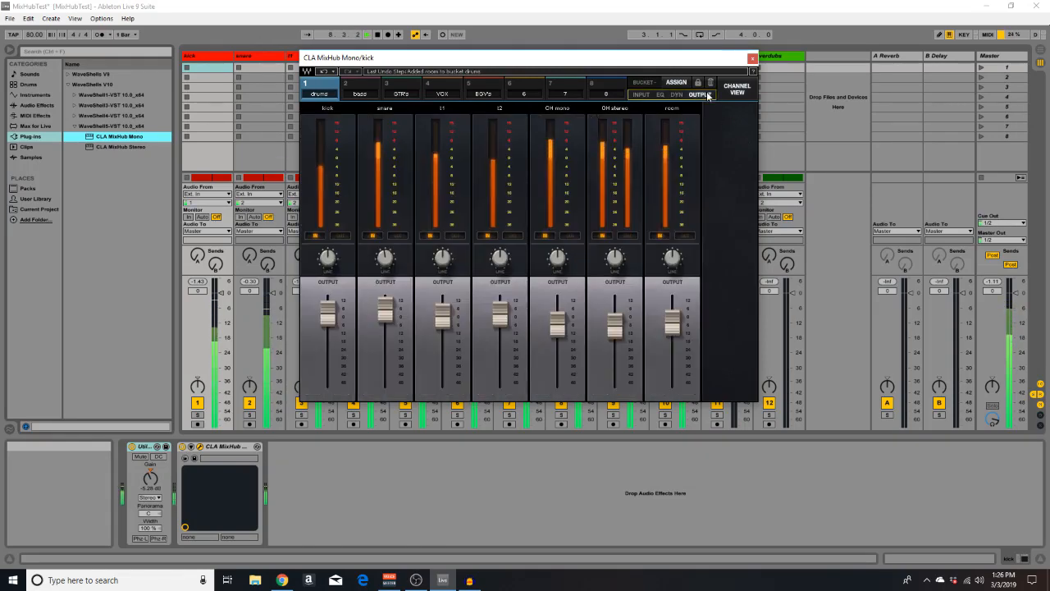
Check the GTRs output meters during playback, followed by the VOX bucket's output and dynamics sections, ending on the VOX outputs
click(402, 90)
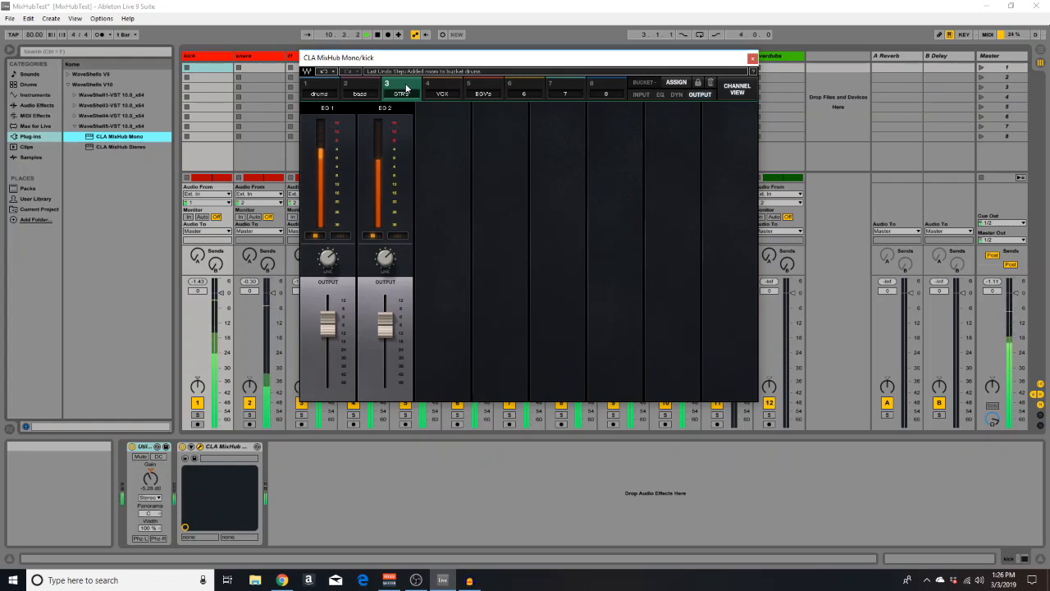
click(454, 85)
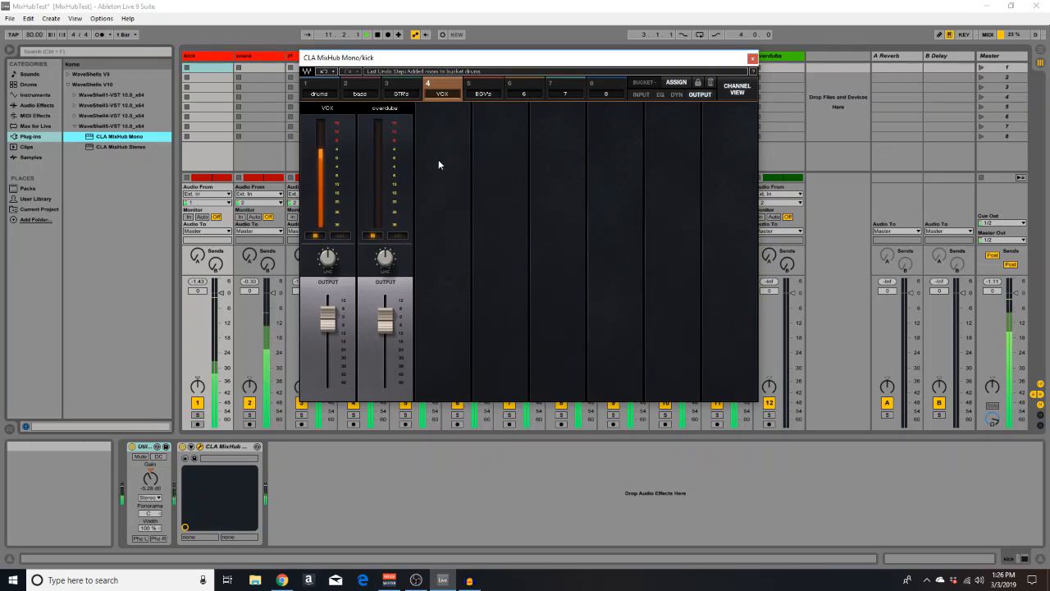
click(678, 94)
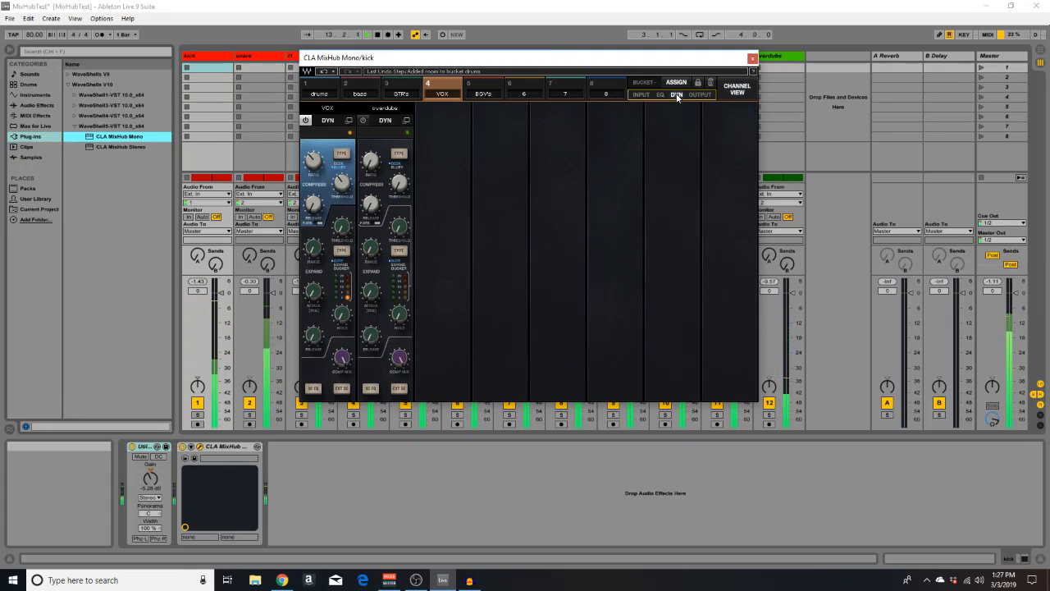
click(699, 95)
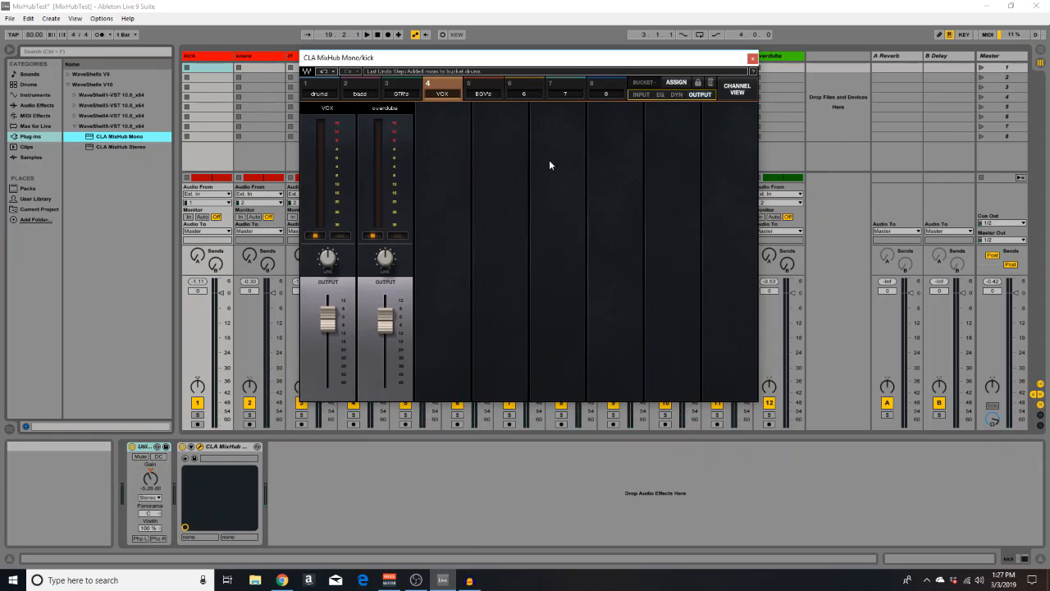
Compare the VOX bucket's EQ and dynamics with the bass and drums dynamics, and return to the drums outputs
click(662, 96)
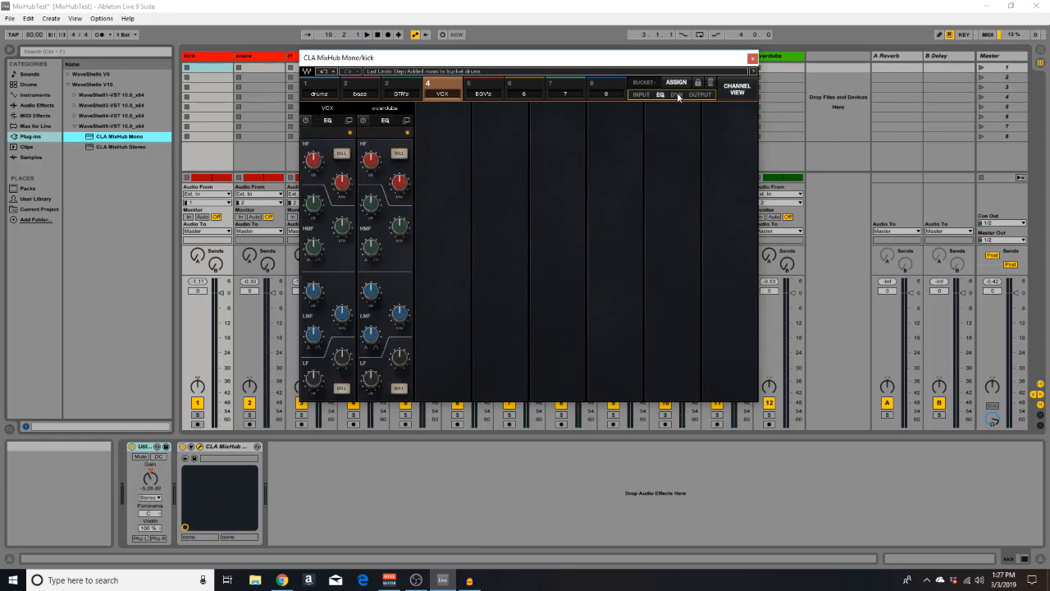
click(677, 94)
click(368, 92)
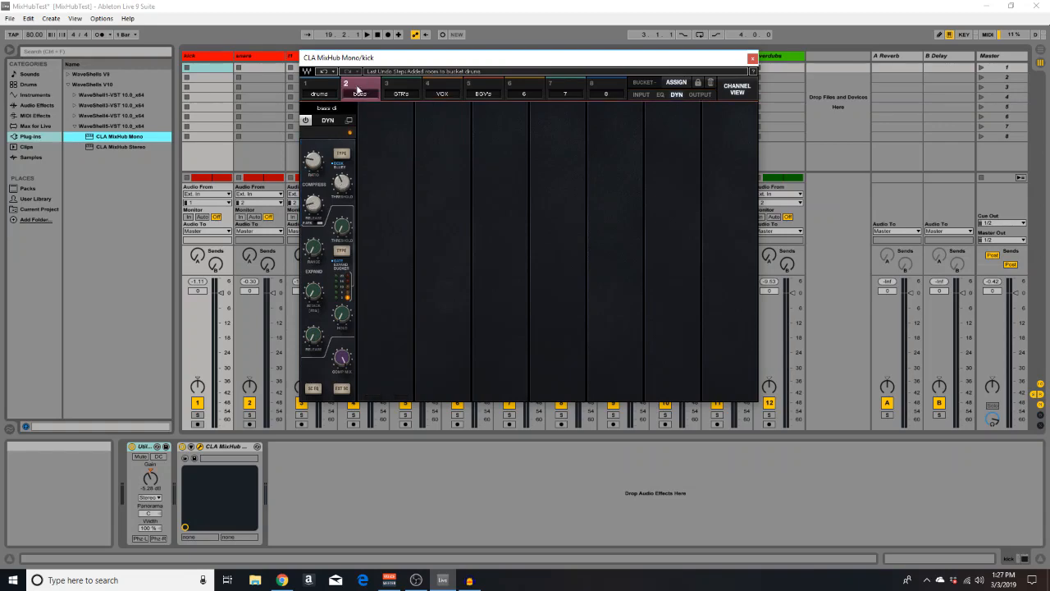
click(320, 93)
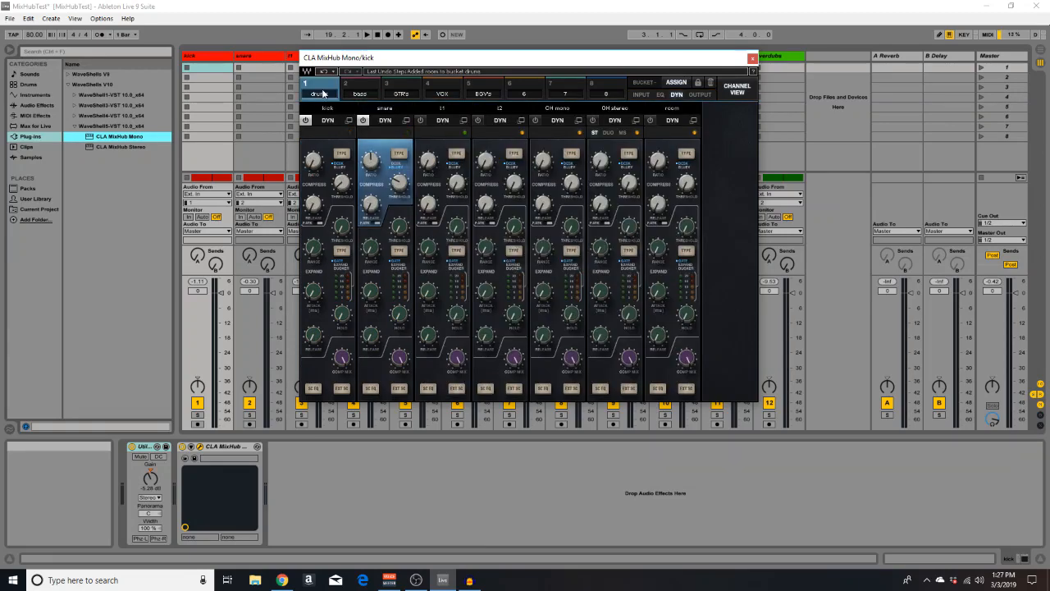
click(701, 95)
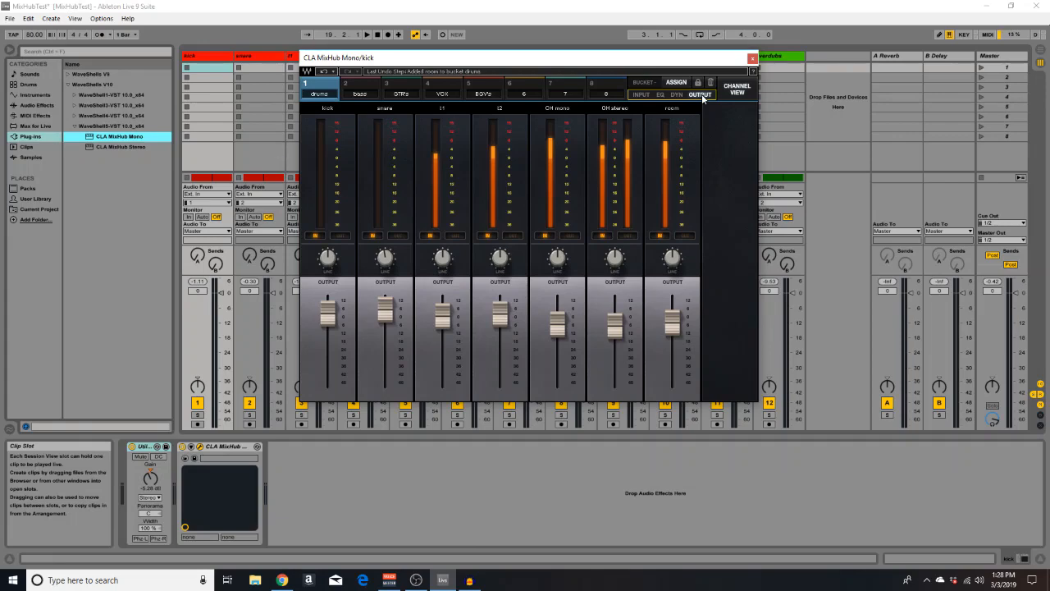
Step through the snare, t1 and t2 tracks, and return to the kick track's plugin to view the drums dynamics and EQ
click(266, 56)
click(303, 58)
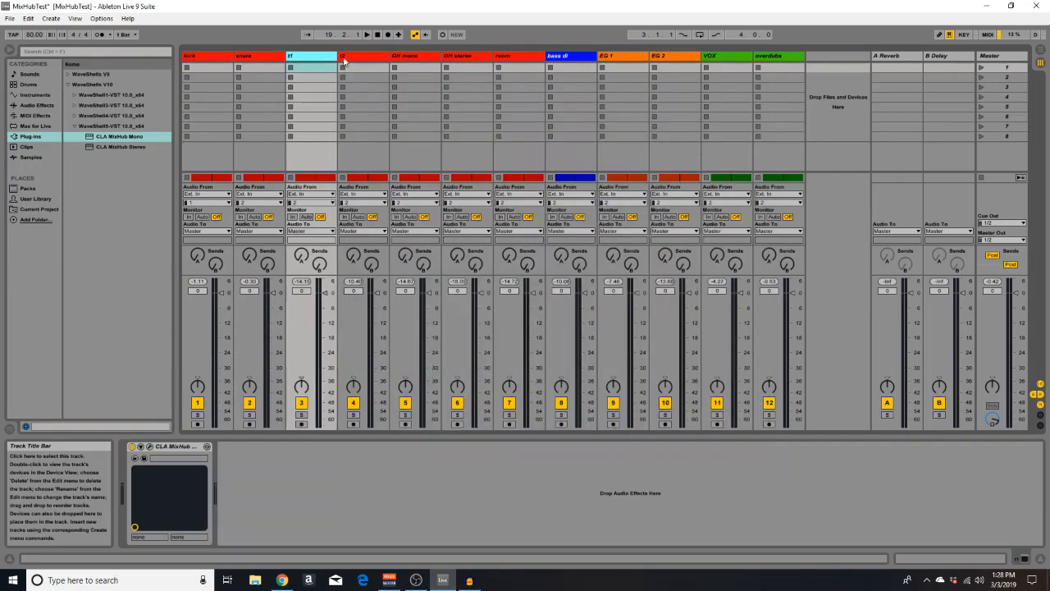
click(356, 59)
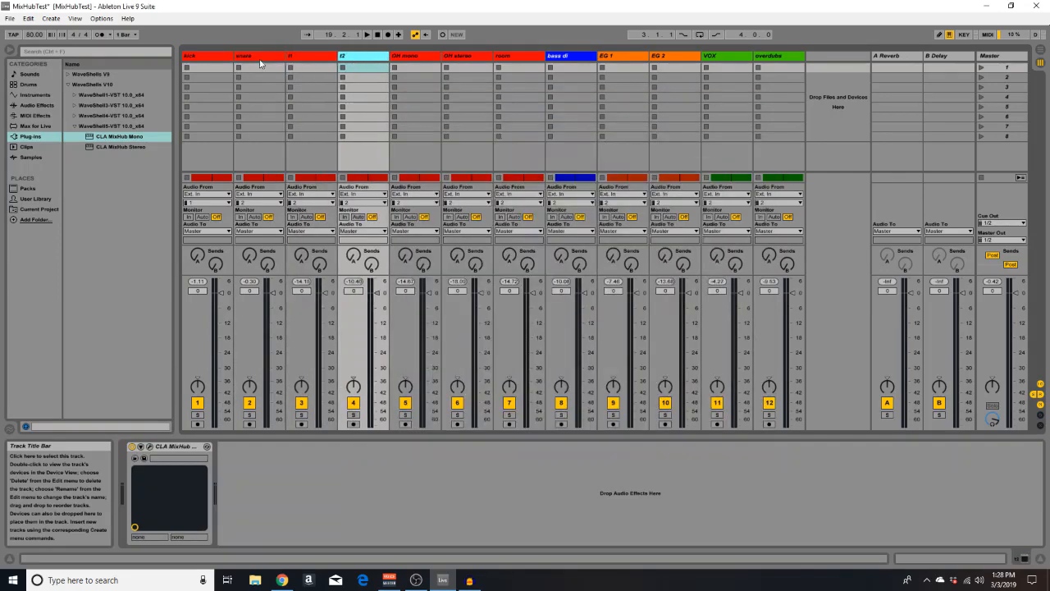
click(215, 59)
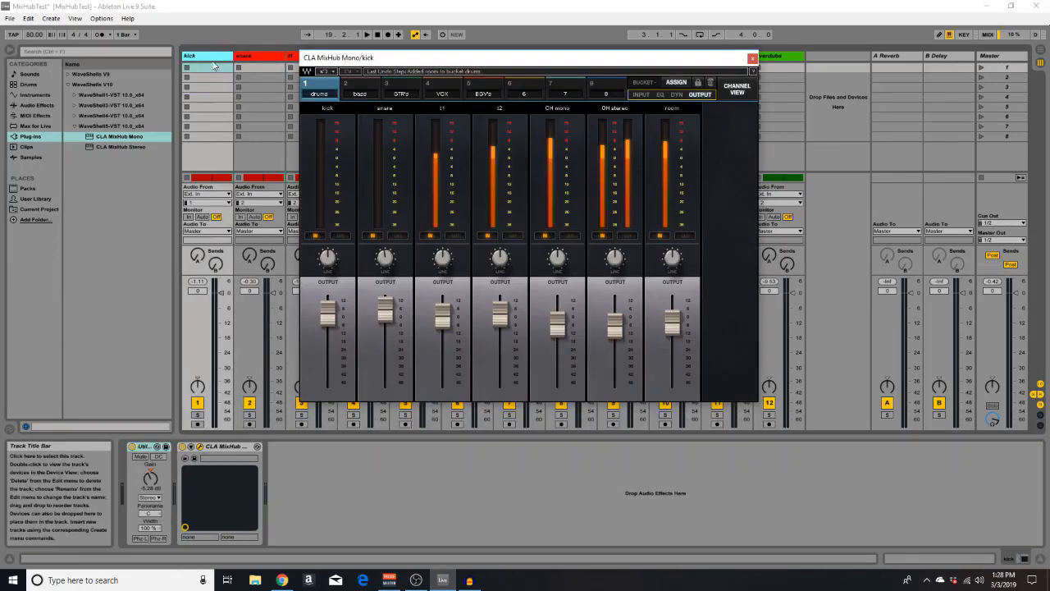
click(677, 95)
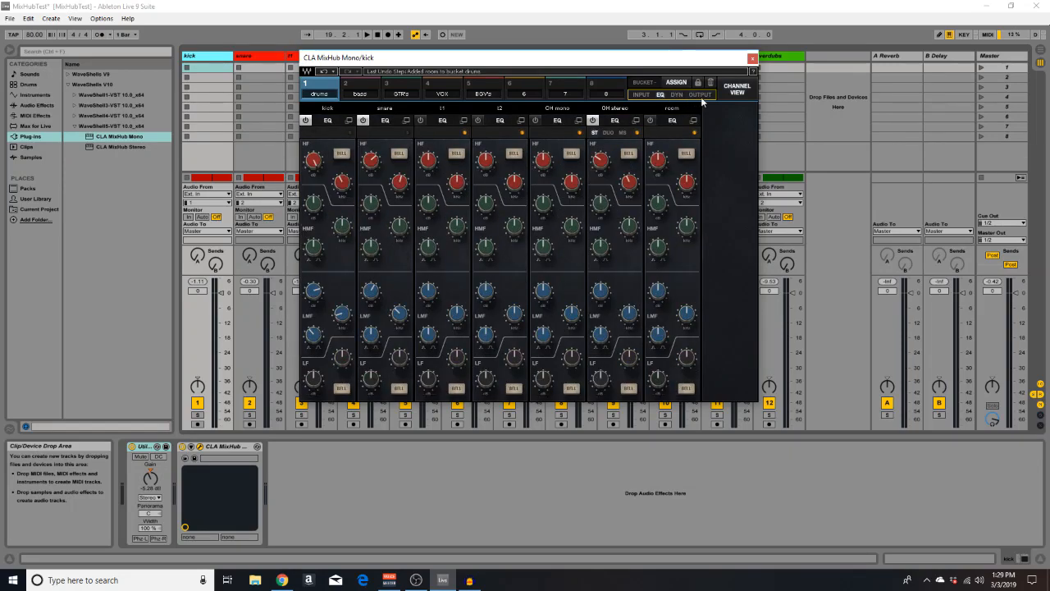
Compare the drums bucket's output, dynamics and EQ sections, and return to its outputs
click(702, 97)
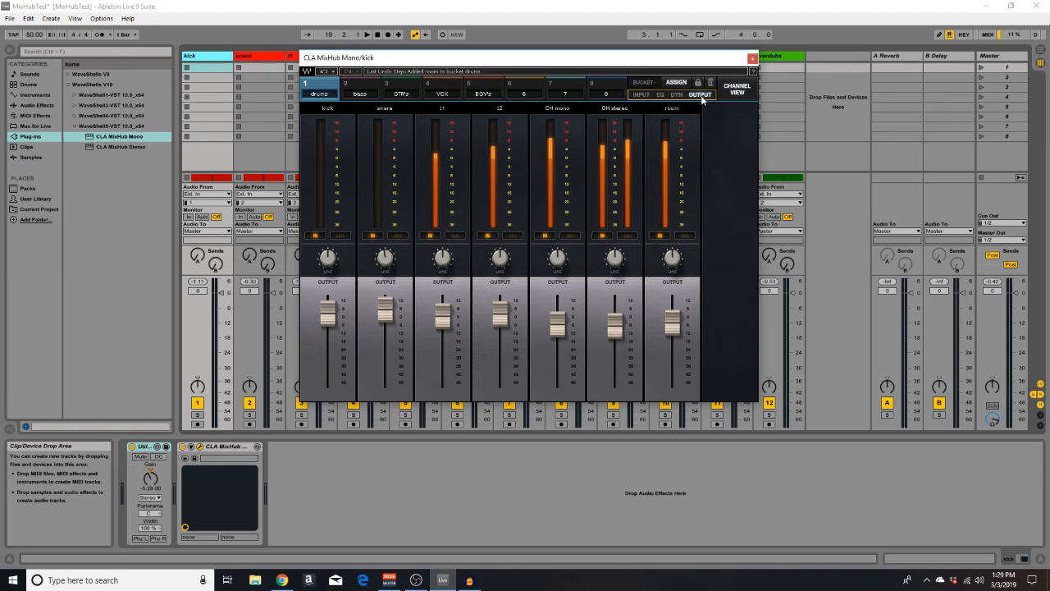
click(677, 94)
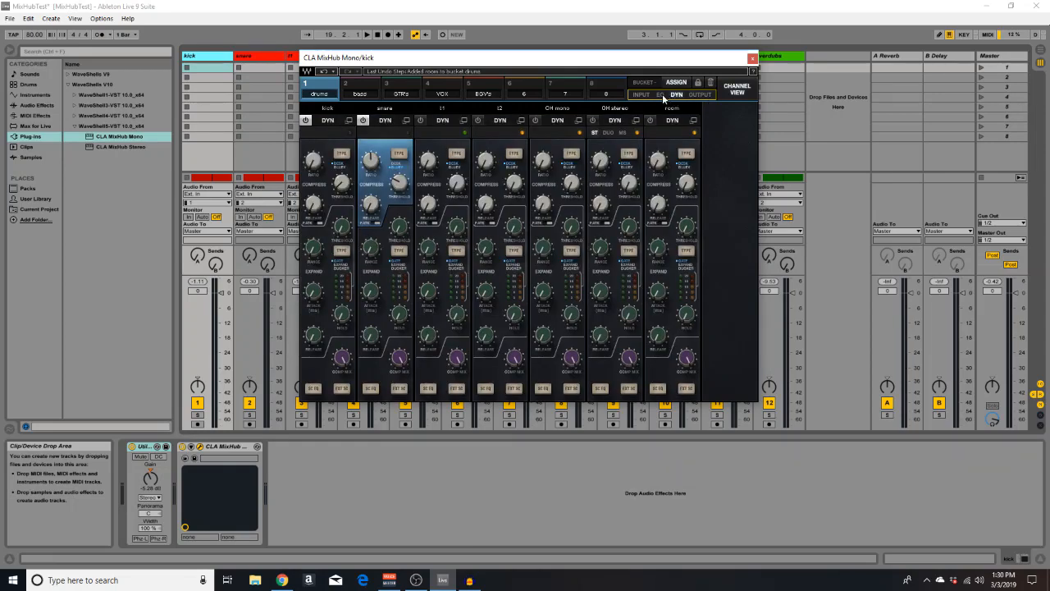
click(661, 94)
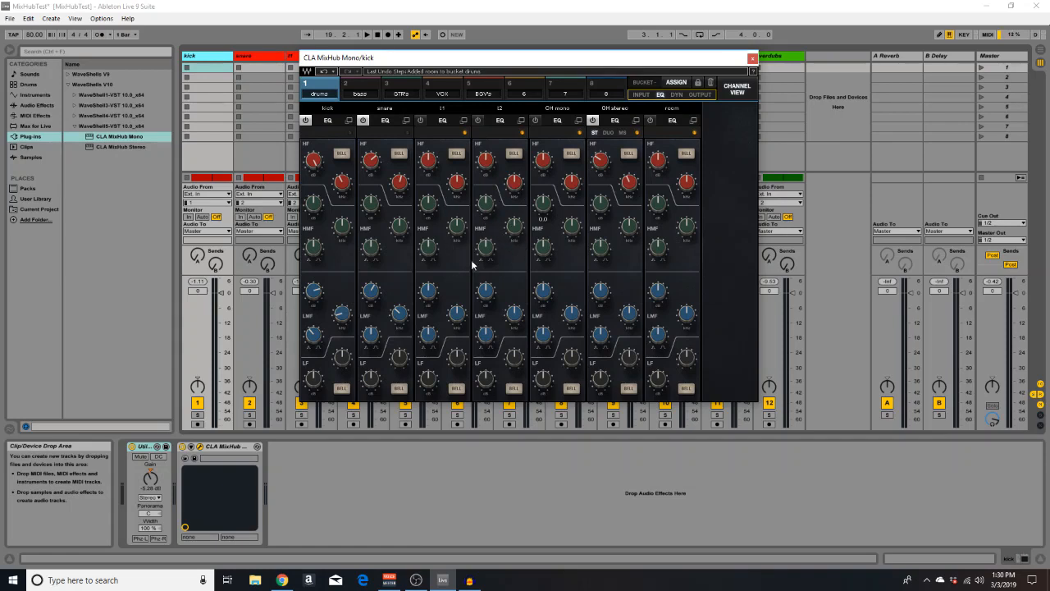
mouse_move(491, 249)
click(701, 96)
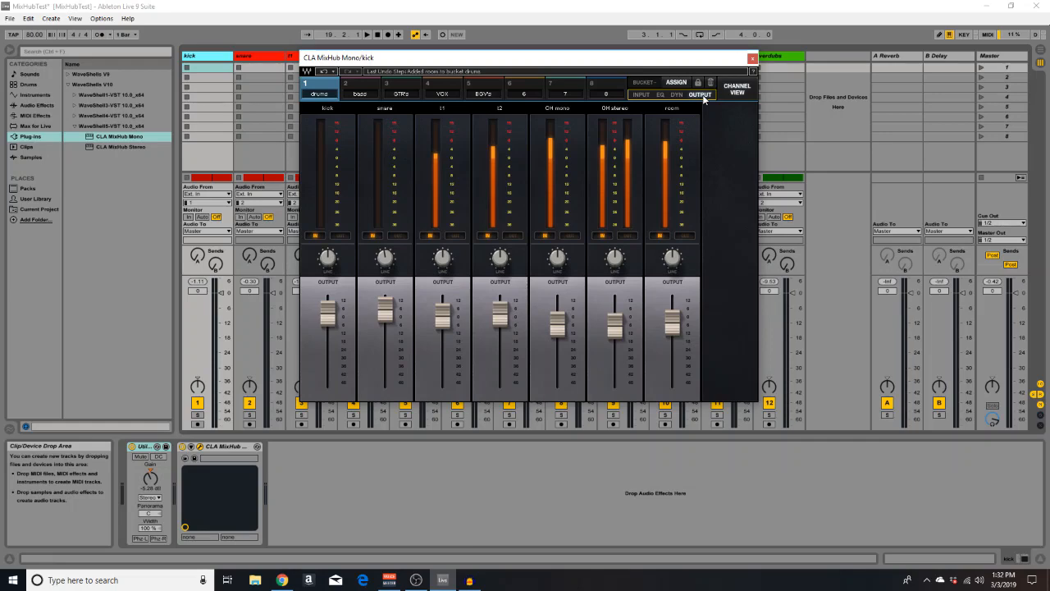
Show the kick's full channel strip and switch Live to the Arrangement View
drag(526, 62, 515, 113)
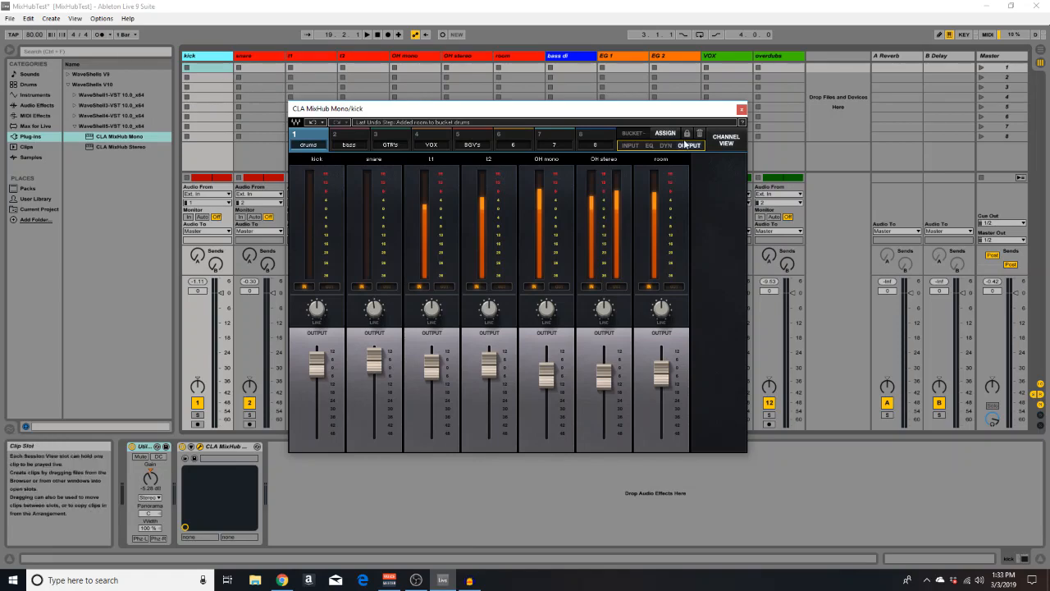
click(726, 140)
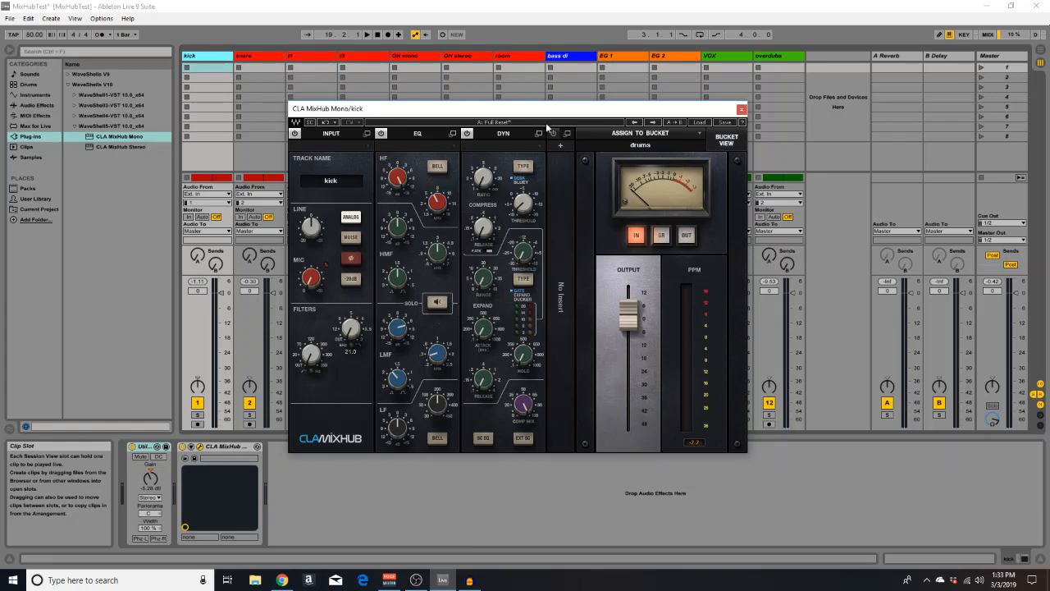
click(215, 61)
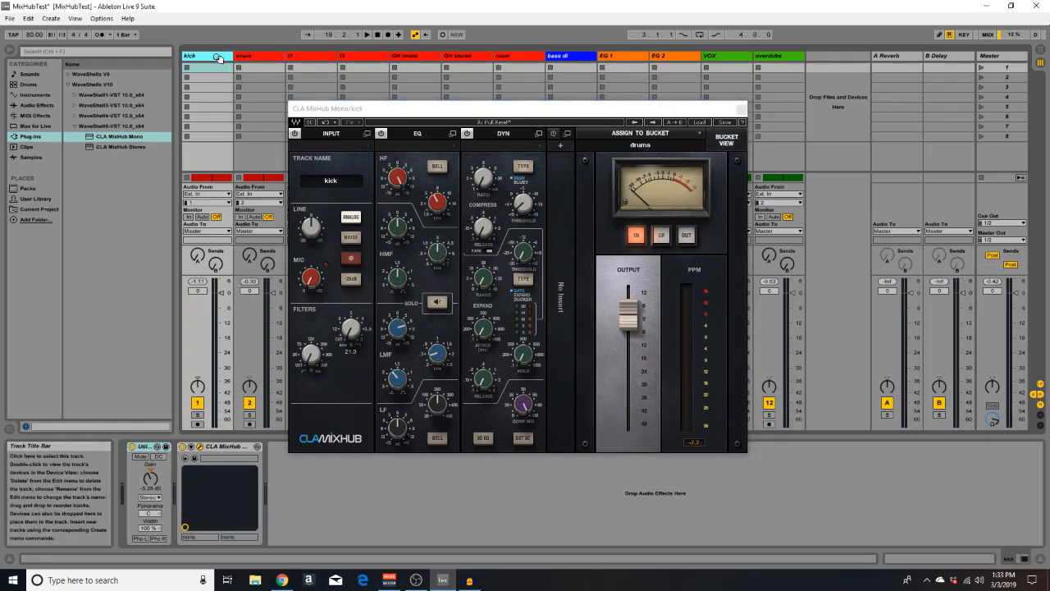
key(Tab)
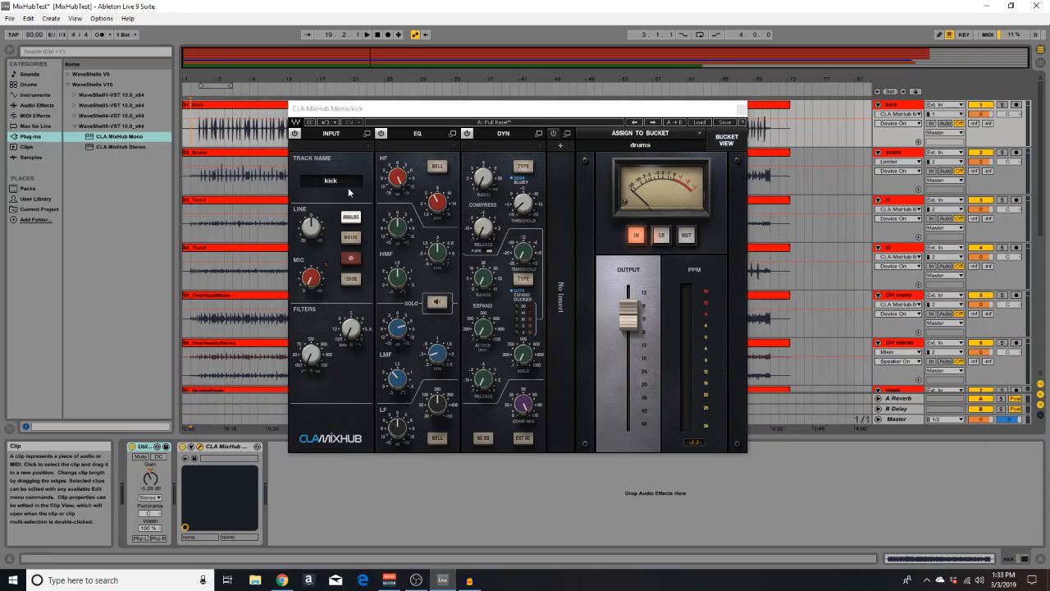
Return to the bucket view and check the list of channel-to-bucket assignments before closing it
click(725, 139)
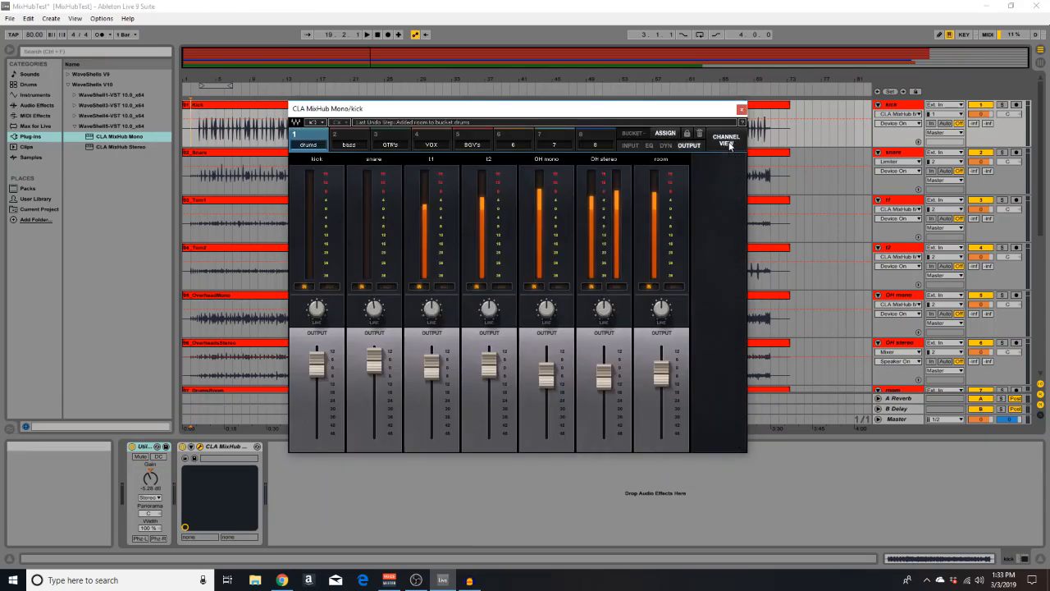
click(666, 133)
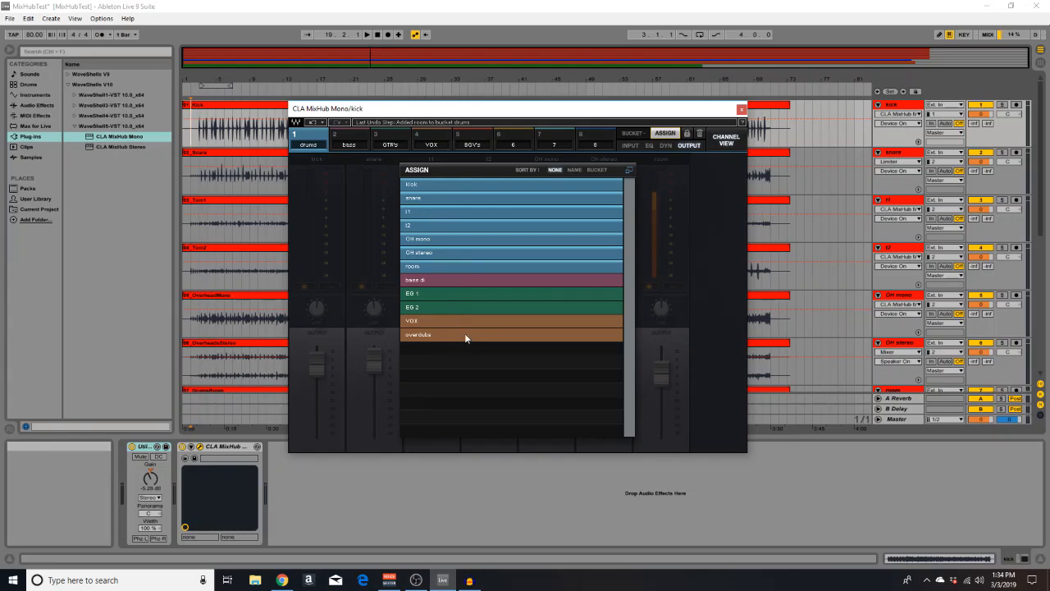
click(666, 133)
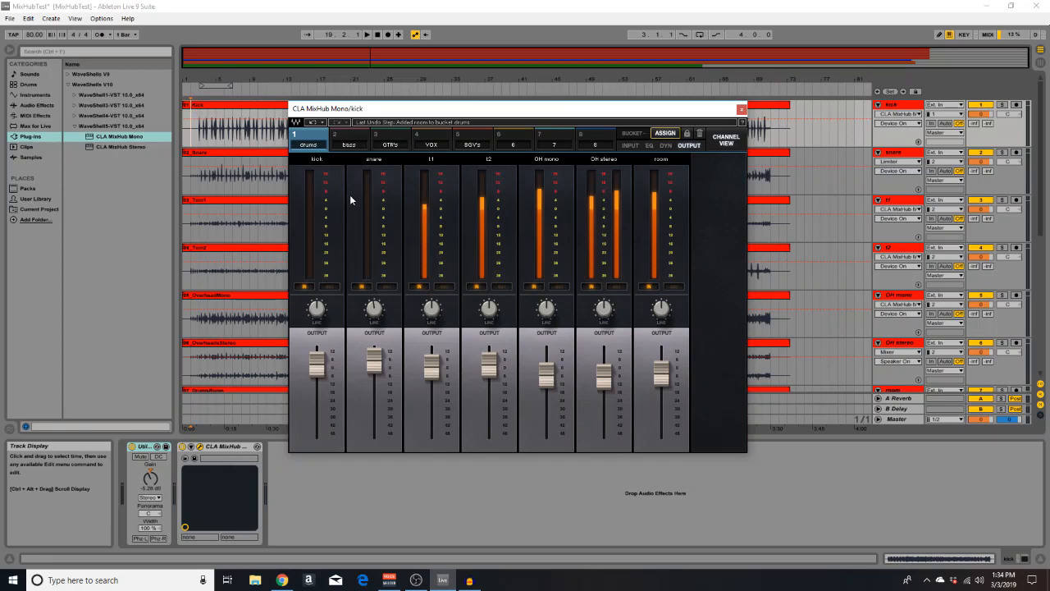
Switch between the bass, drums and GTRs buckets to compare their output sections, ending on drums
click(359, 142)
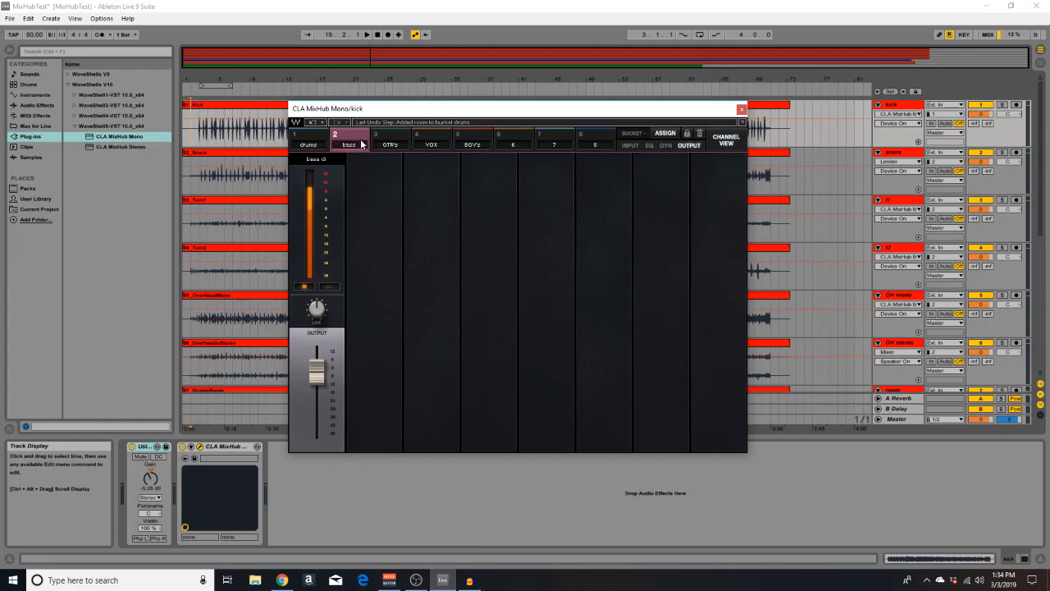
click(317, 139)
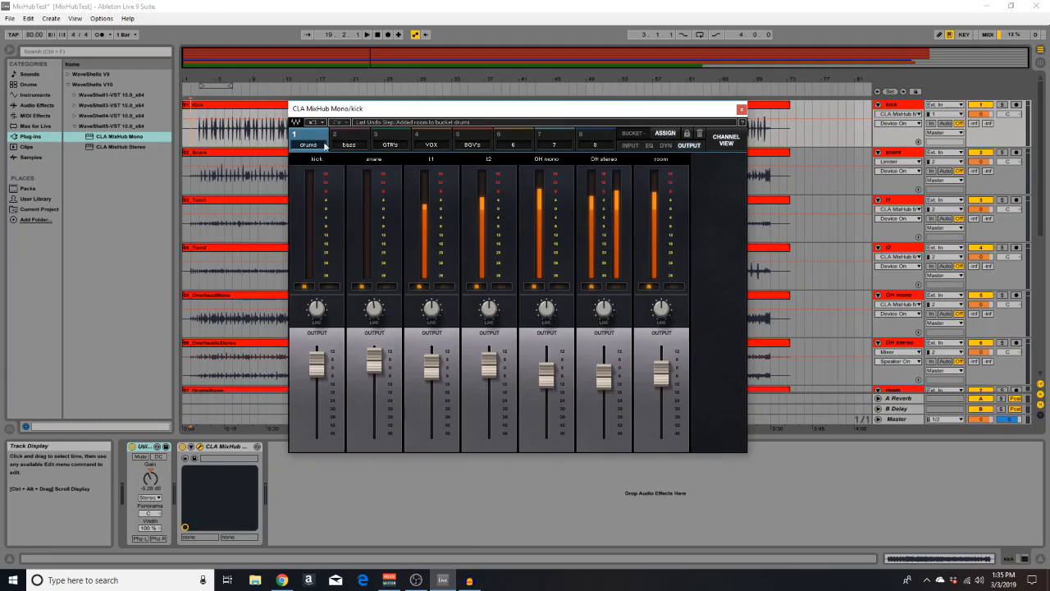
click(346, 142)
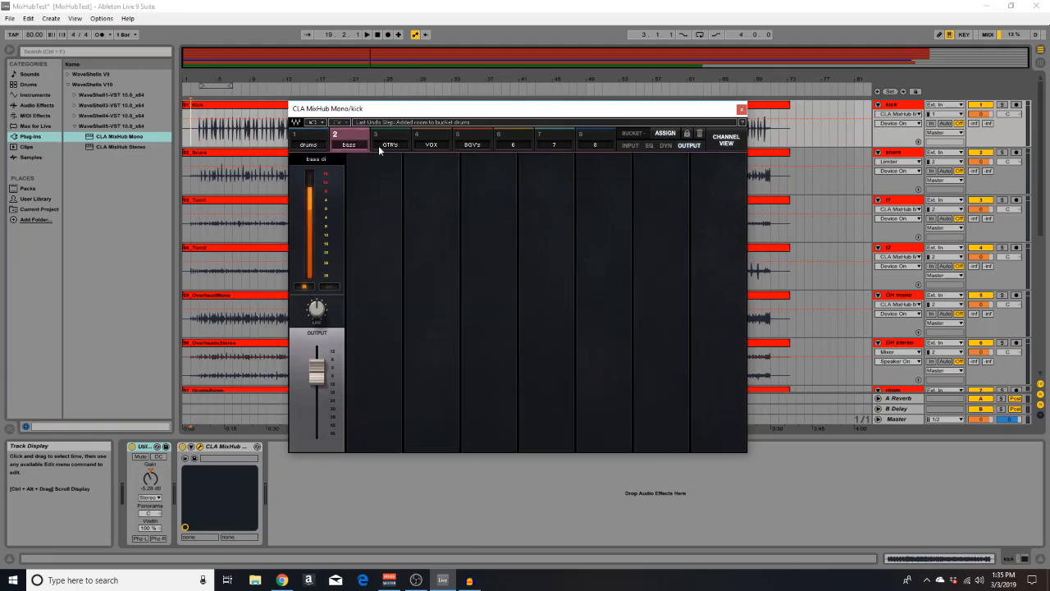
click(405, 139)
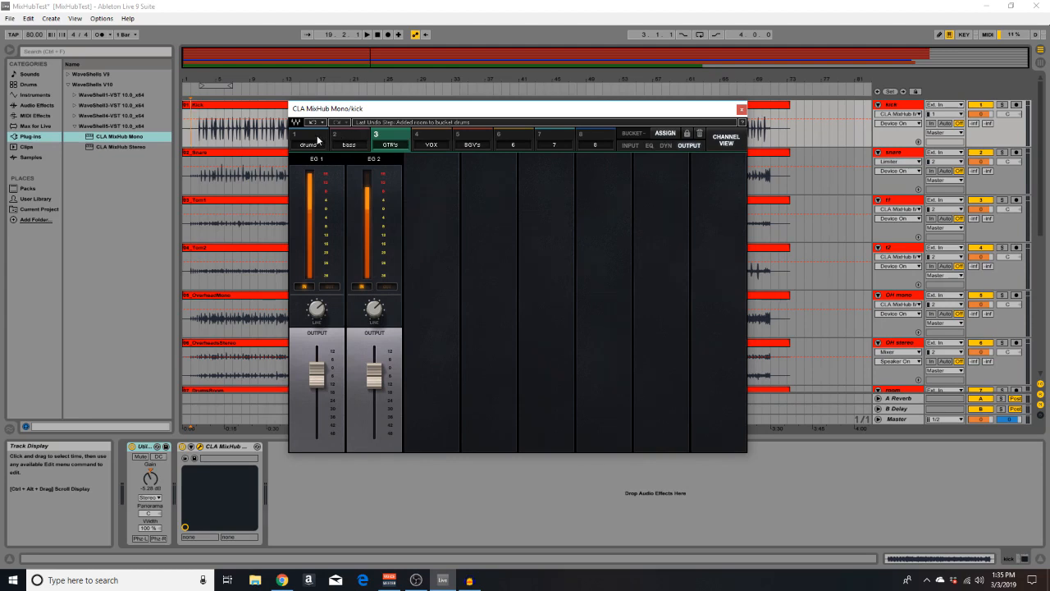
click(318, 139)
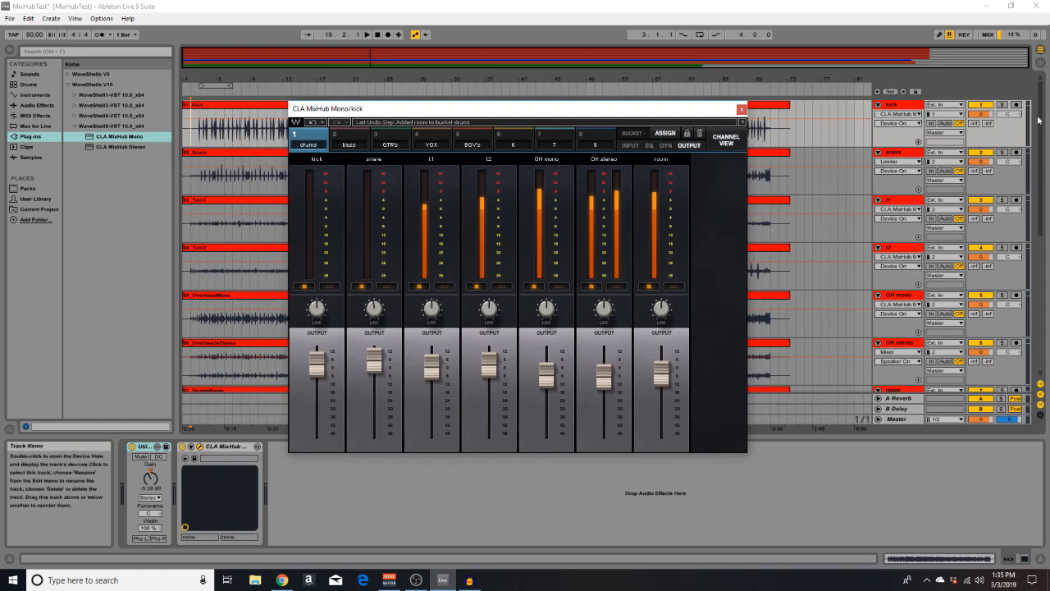
Alternate again between the drums and bass outputs, check the GTRs bucket and go back to drums
mouse_move(1042, 118)
mouse_down()
mouse_move(1049, 255)
mouse_move(1047, 100)
mouse_up()
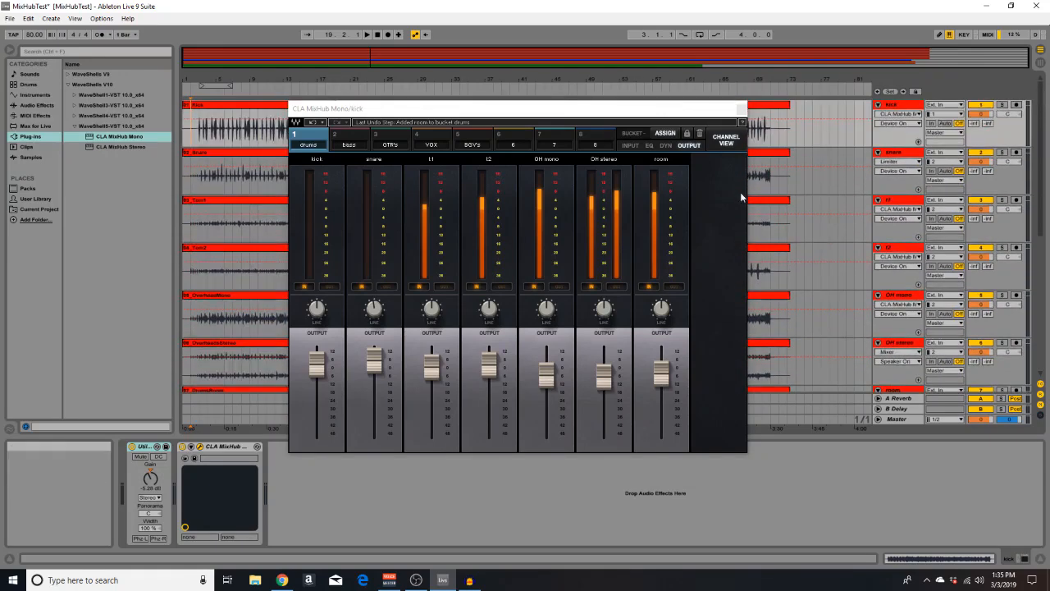
click(324, 137)
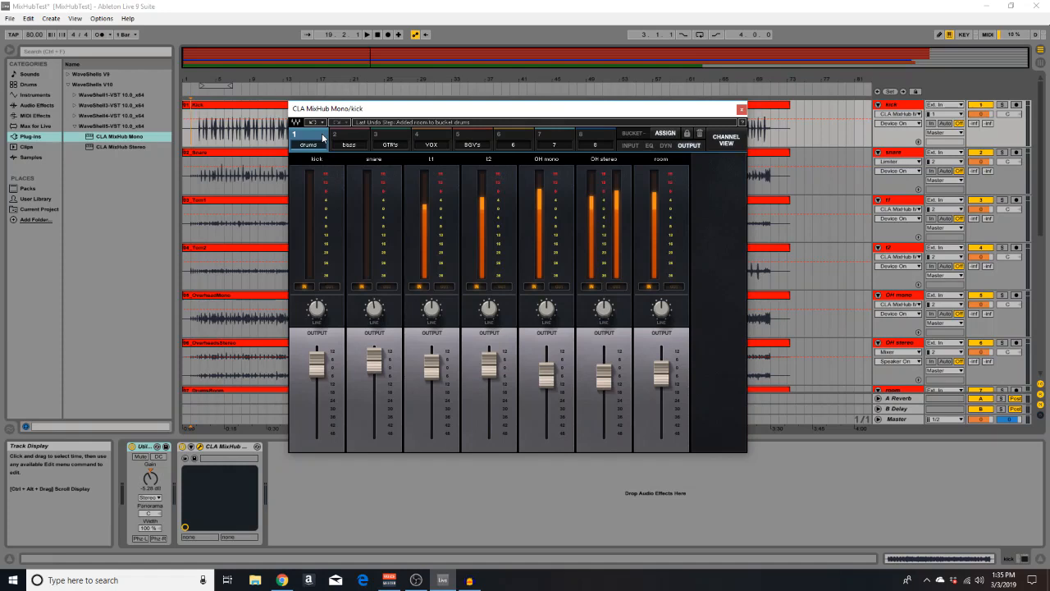
click(346, 139)
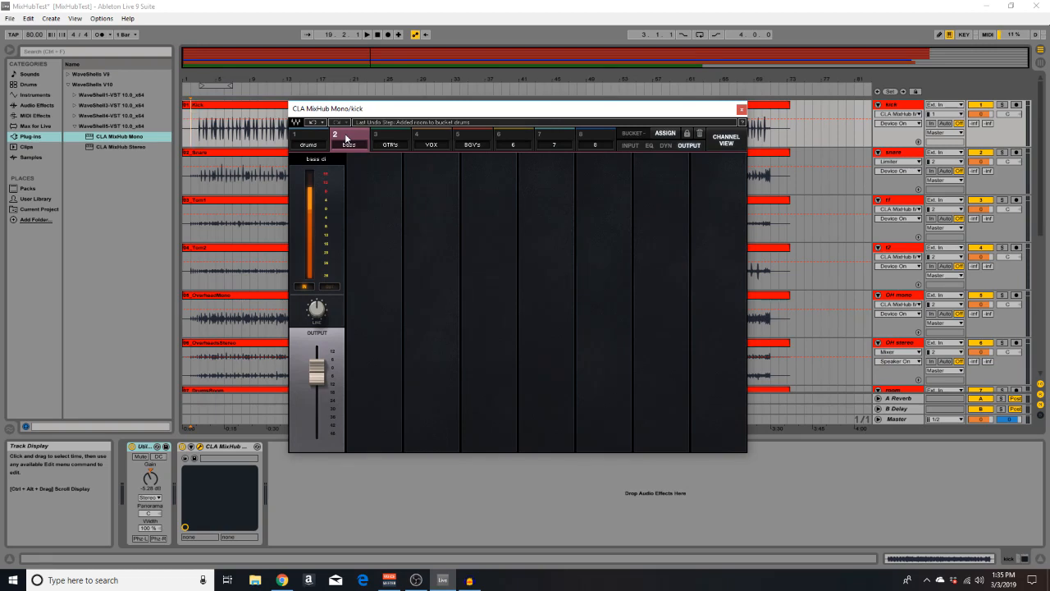
click(311, 137)
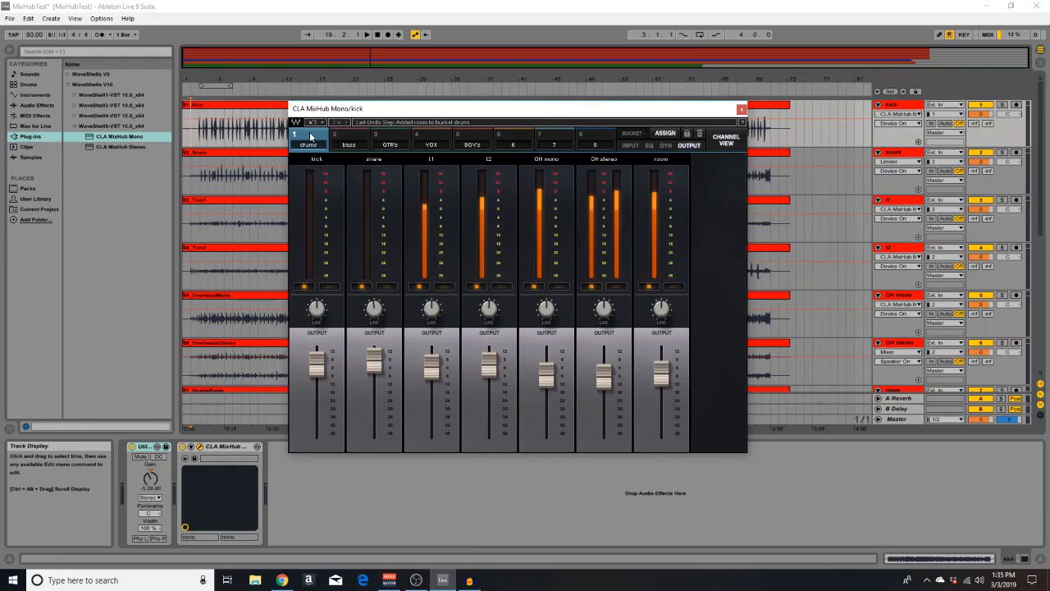
click(361, 144)
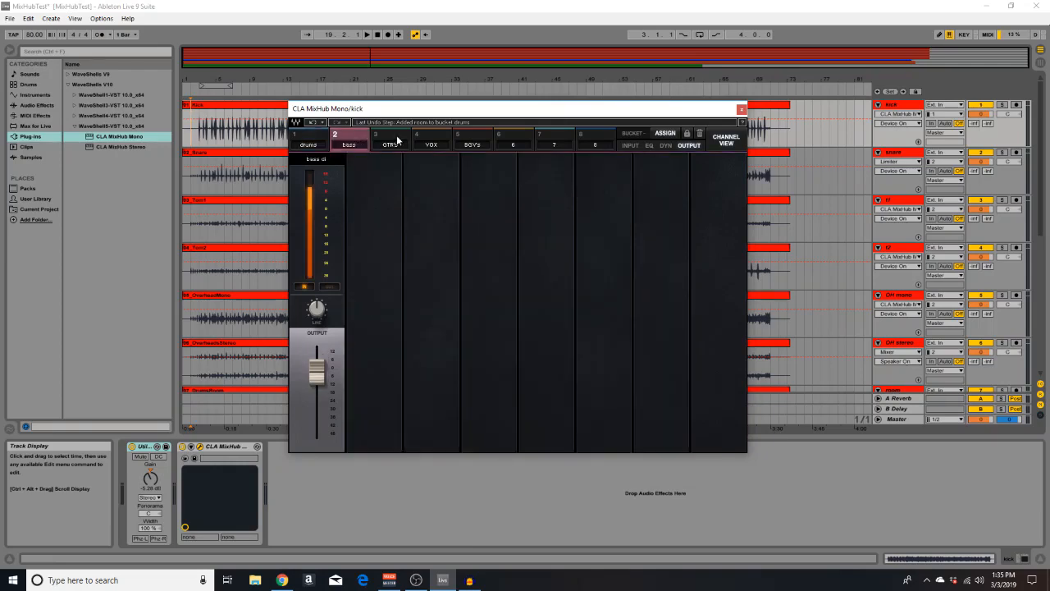
click(396, 141)
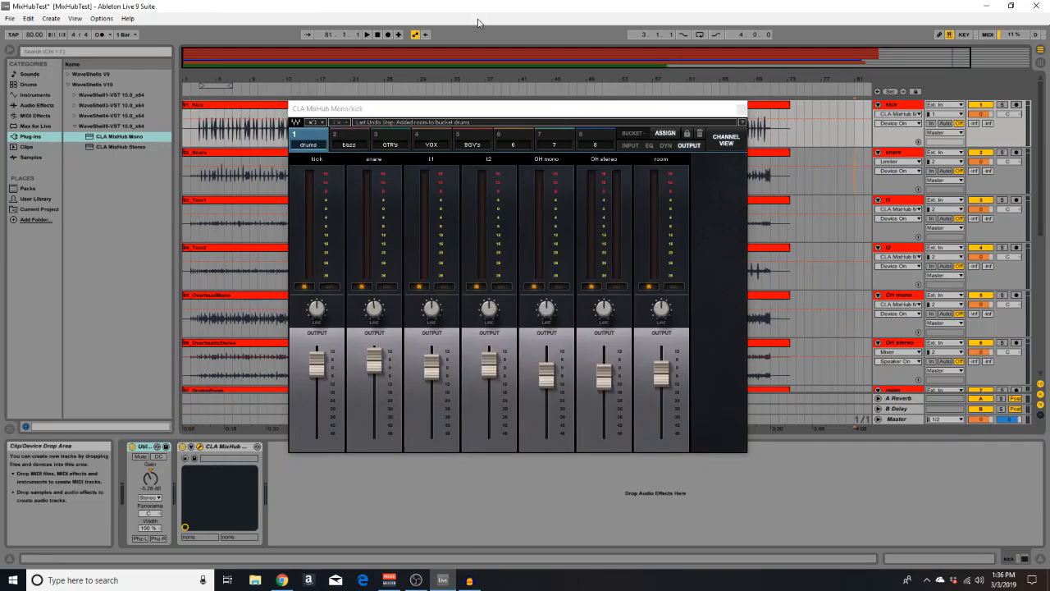
click(315, 147)
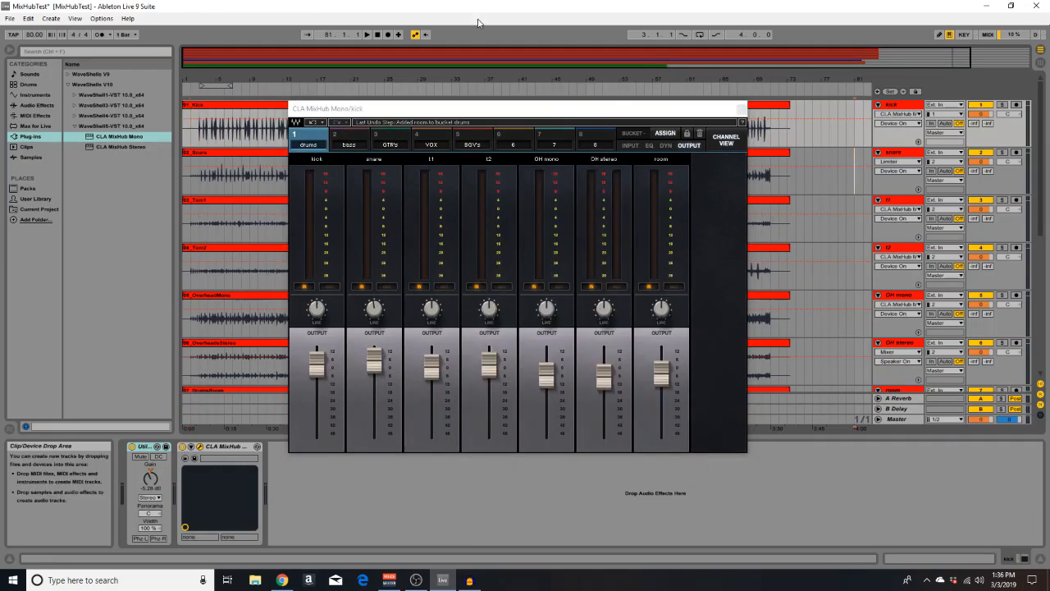
Switch to the Session View, uncover its first mixer tracks, and deactivate and reactivate the kick track
key(Tab)
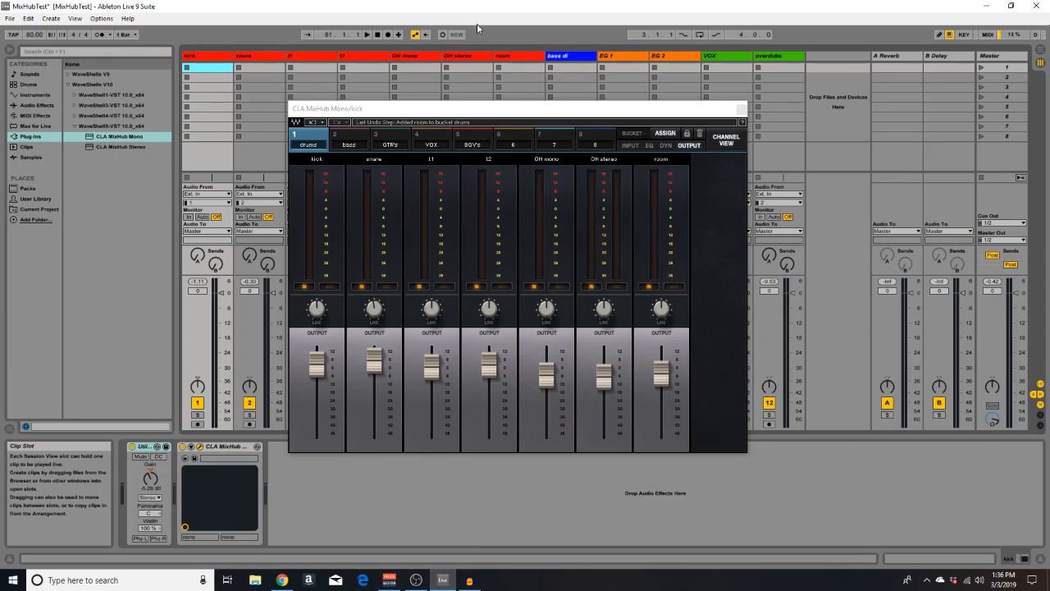
drag(515, 110, 571, 71)
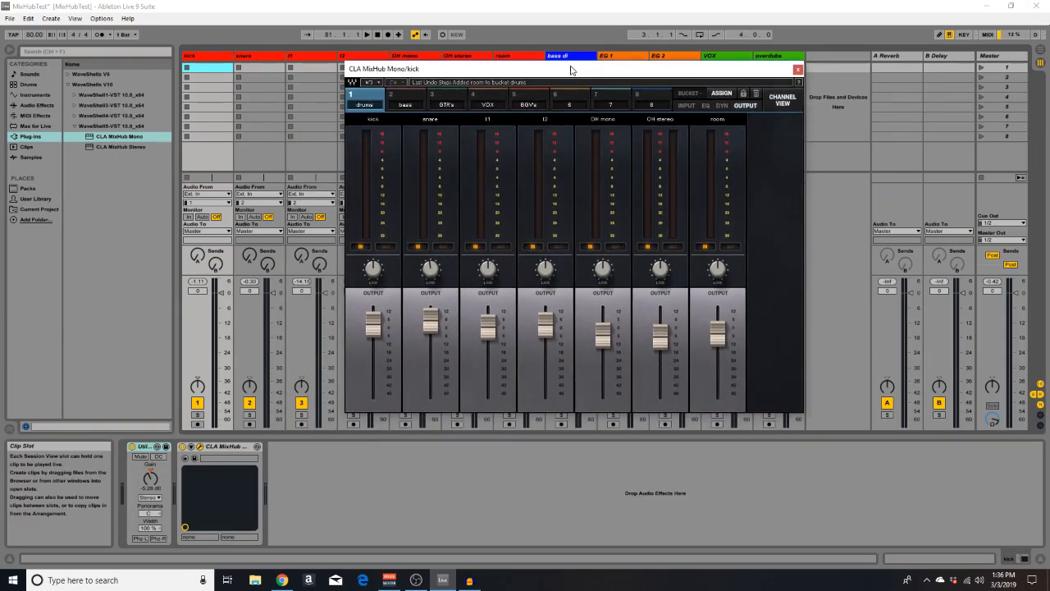
click(198, 403)
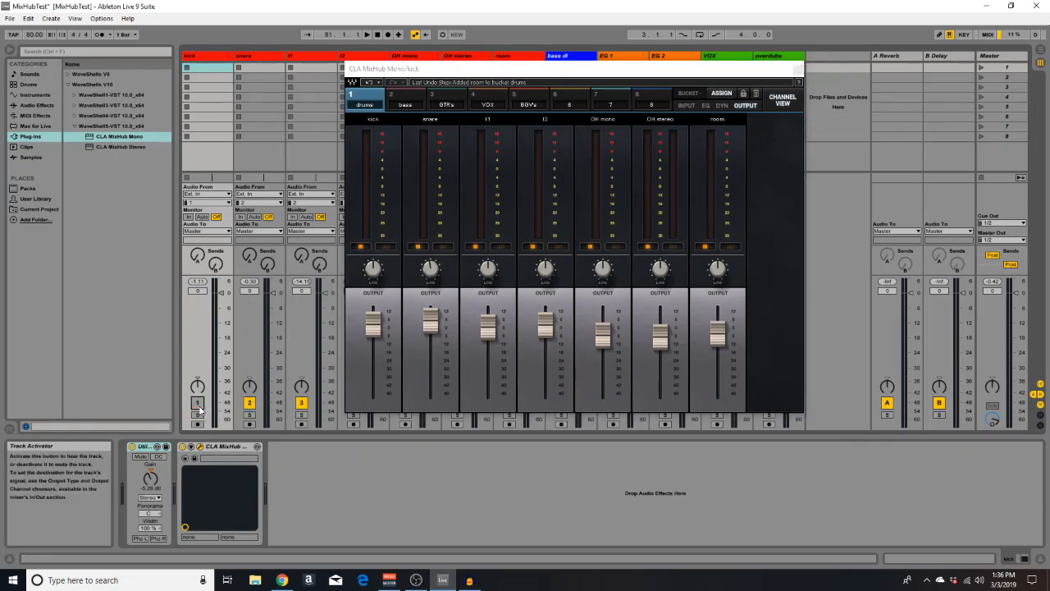
click(198, 404)
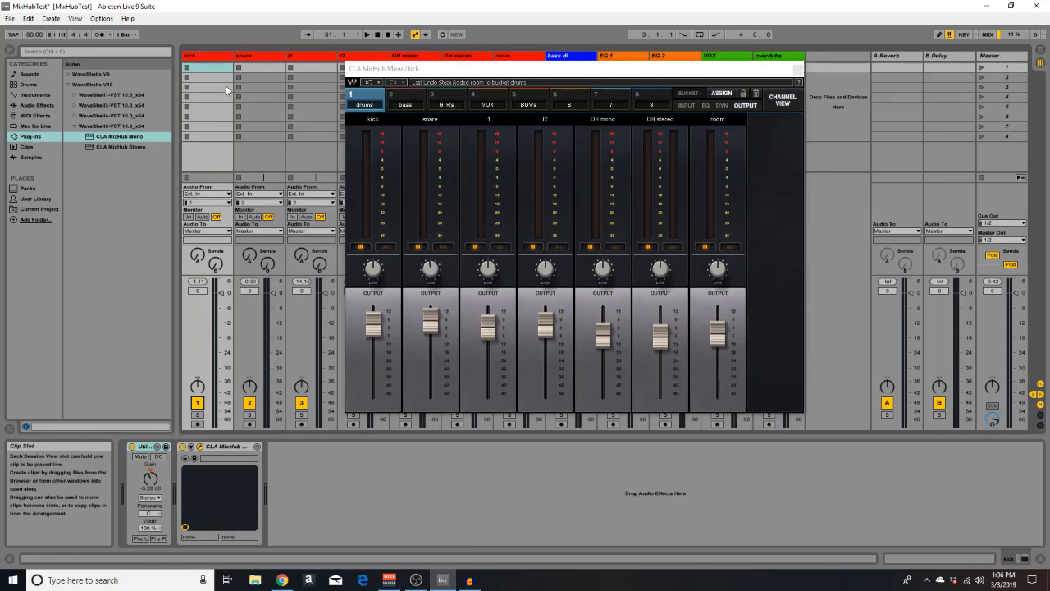
Lower the volume of all tracks from kick to overdubs to -3.4 dB together and reset it to 0
click(206, 56)
shift+click(771, 56)
drag(793, 293, 792, 302)
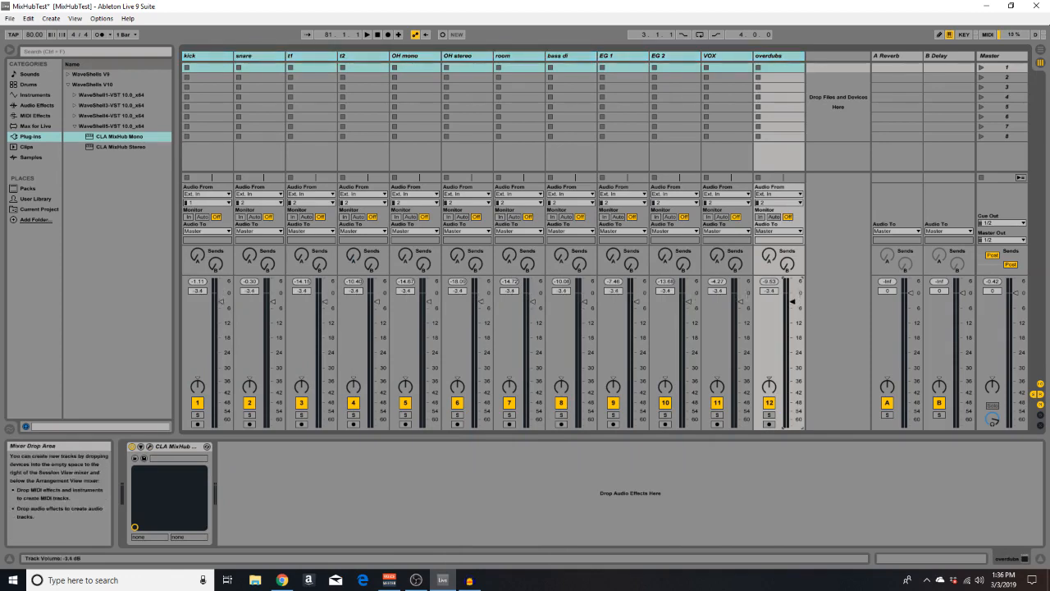
key(Delete)
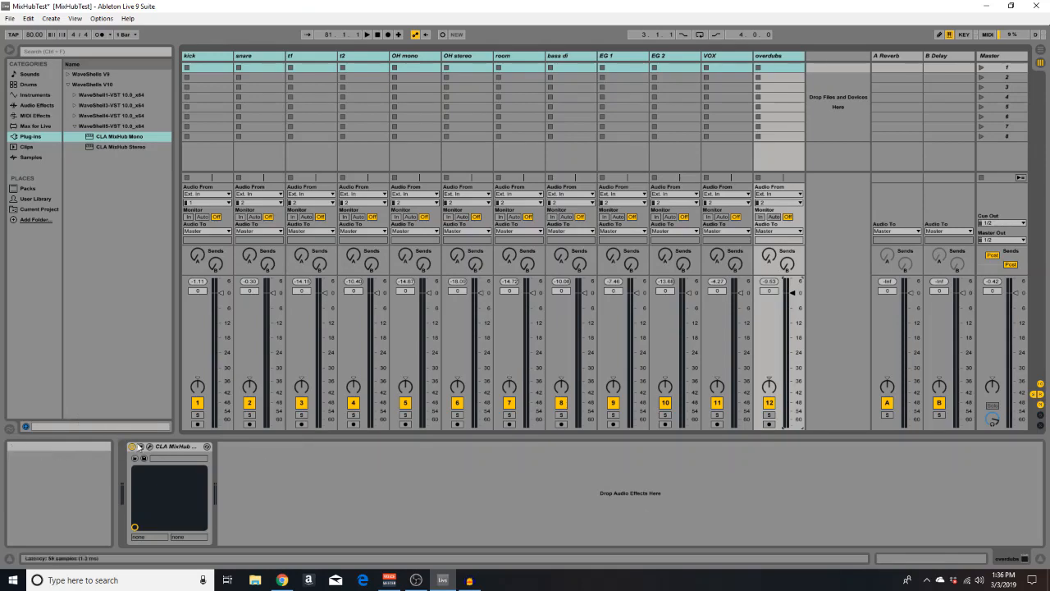
Select the kick track to bring back its MixHub window and compare the bass outputs with the drums outputs
click(208, 53)
drag(495, 220, 497, 78)
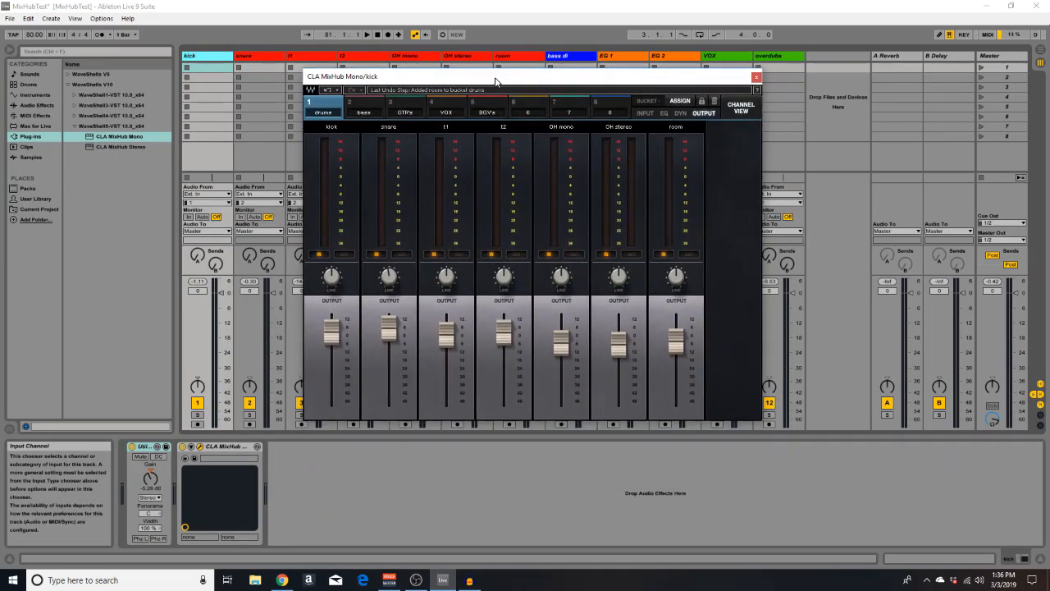
click(374, 109)
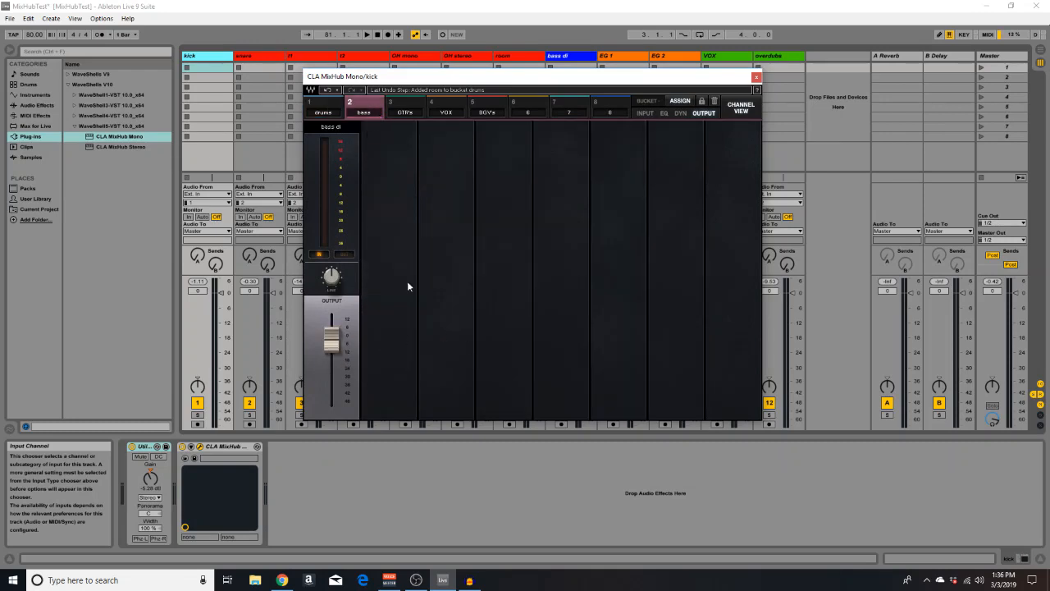
click(331, 108)
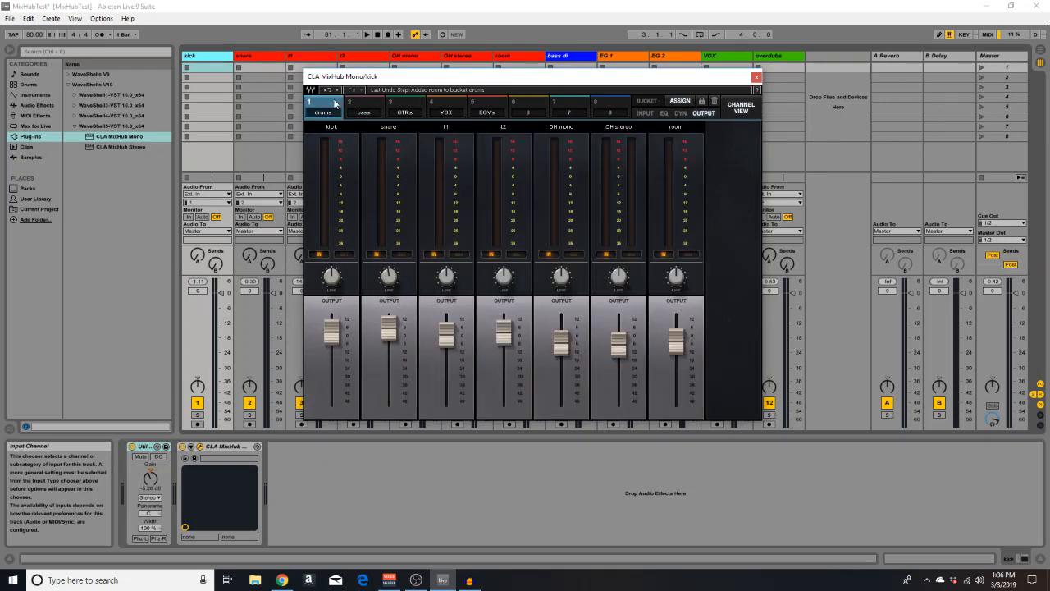
View the kick's channel strip, return to the bucket view and step through bass, GTRs and VOX back to drums
click(742, 108)
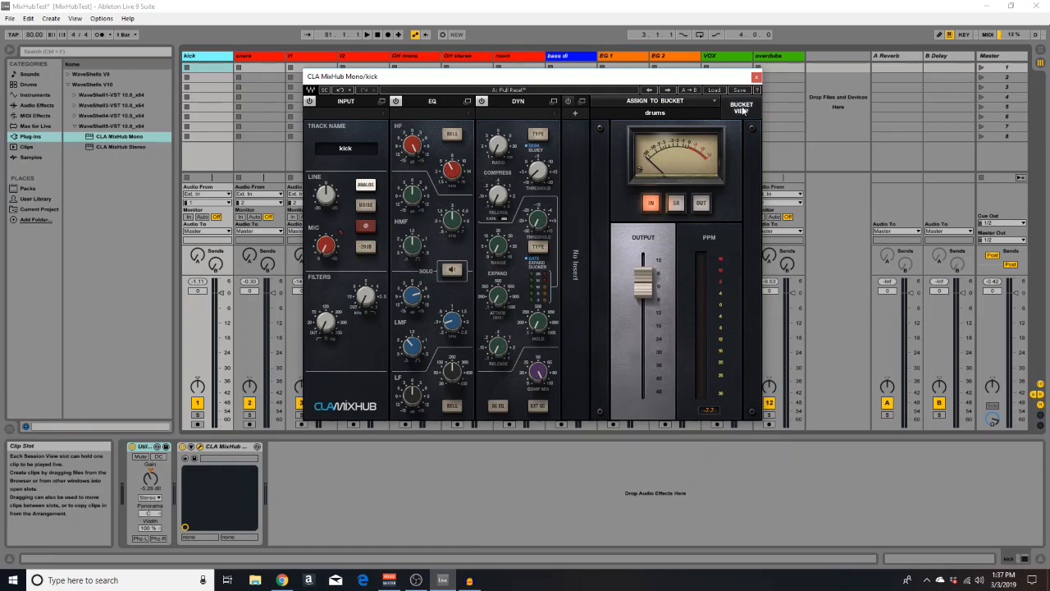
click(742, 109)
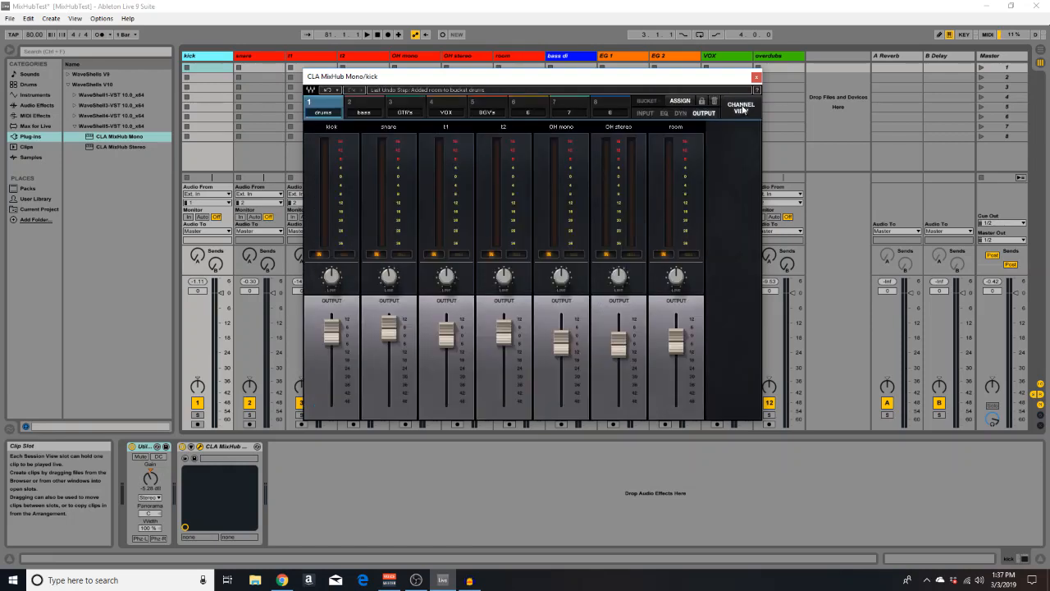
click(376, 107)
click(405, 107)
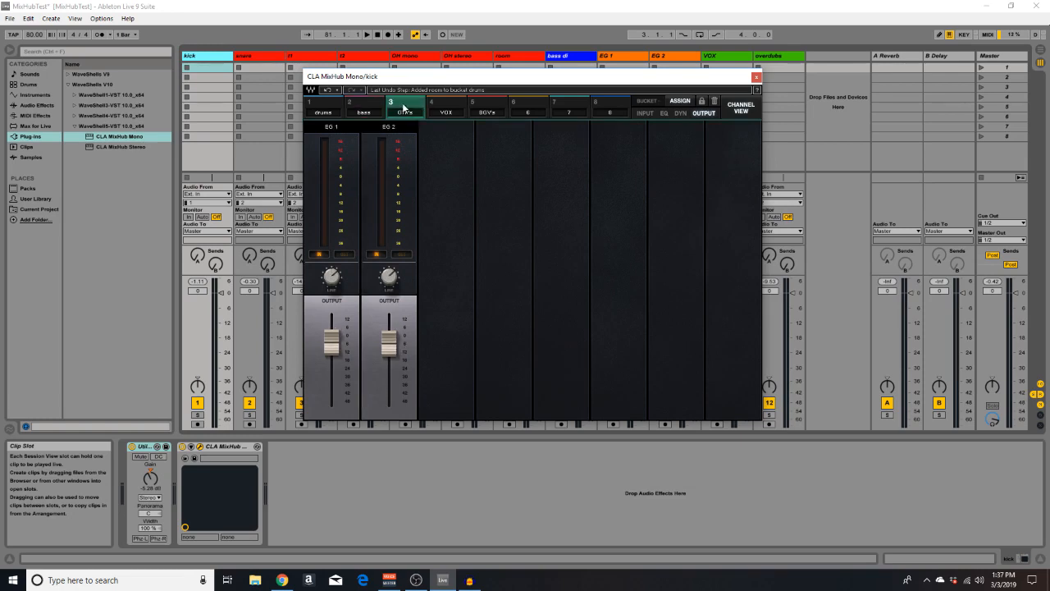
click(447, 108)
click(336, 105)
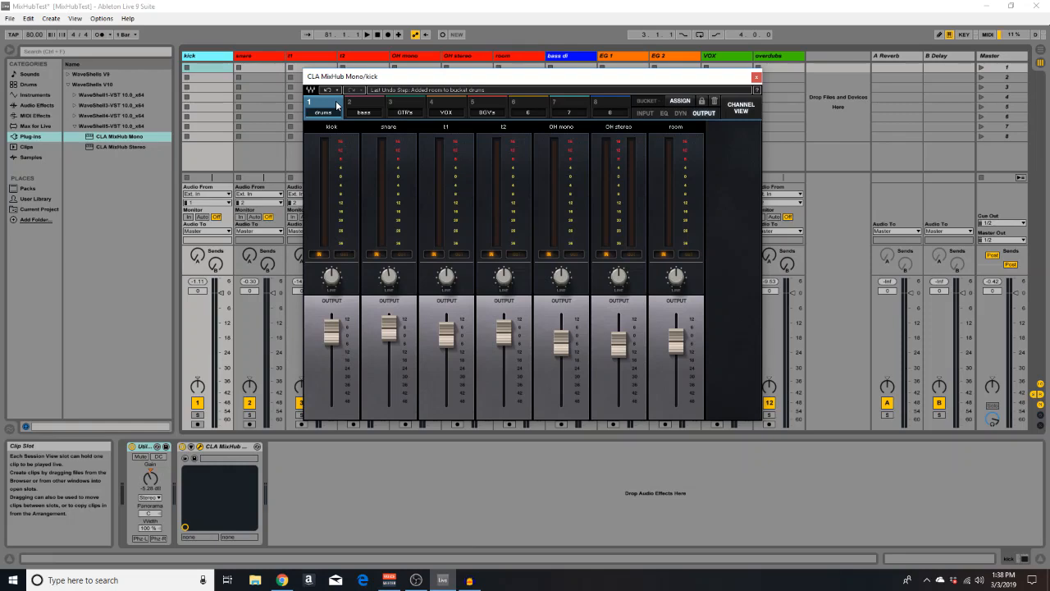
Show the kick's channel strip with its input, EQ, dynamics, insert and output sections
click(748, 110)
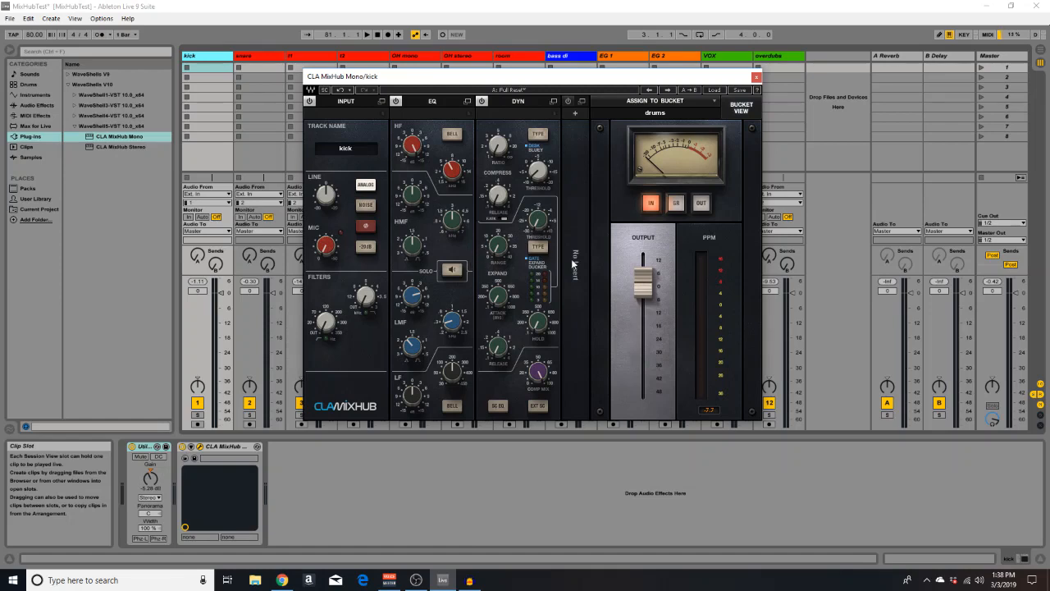
mouse_move(642, 277)
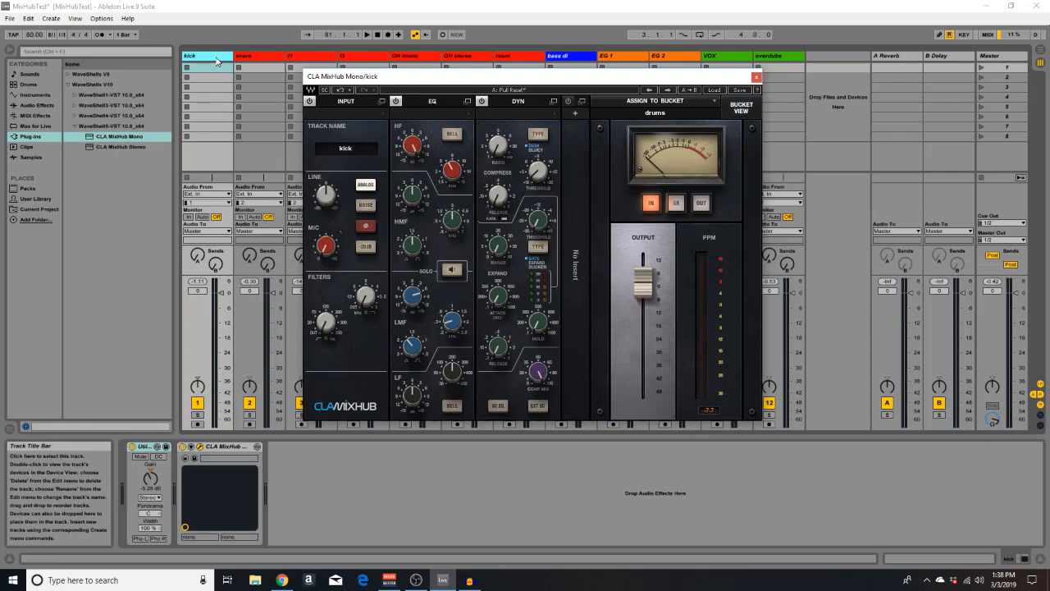
drag(392, 78, 388, 75)
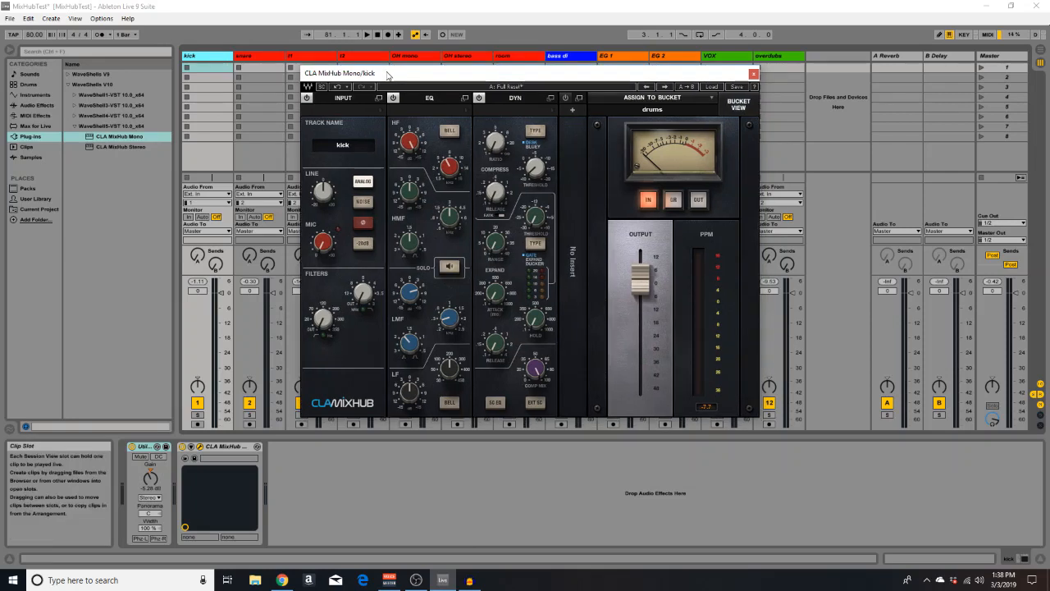